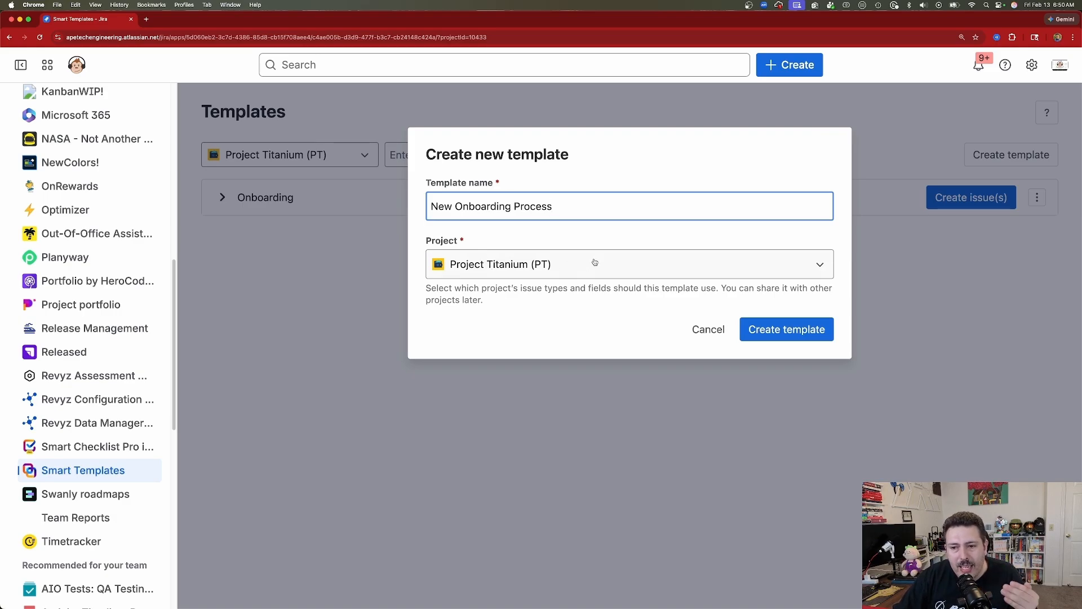
- Create the New Onboarding Process template for Project Titanium (PT) and title its first issue "Pre-onboarding preparation for {{position}} {{employee_name}}"
drag(722, 288, 811, 303)
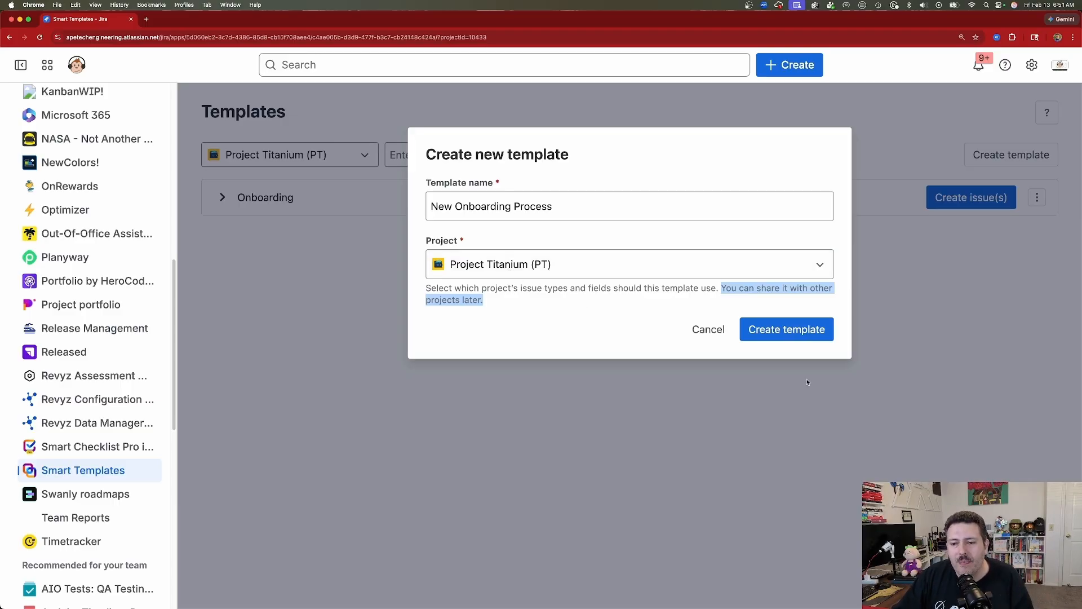
click(770, 333)
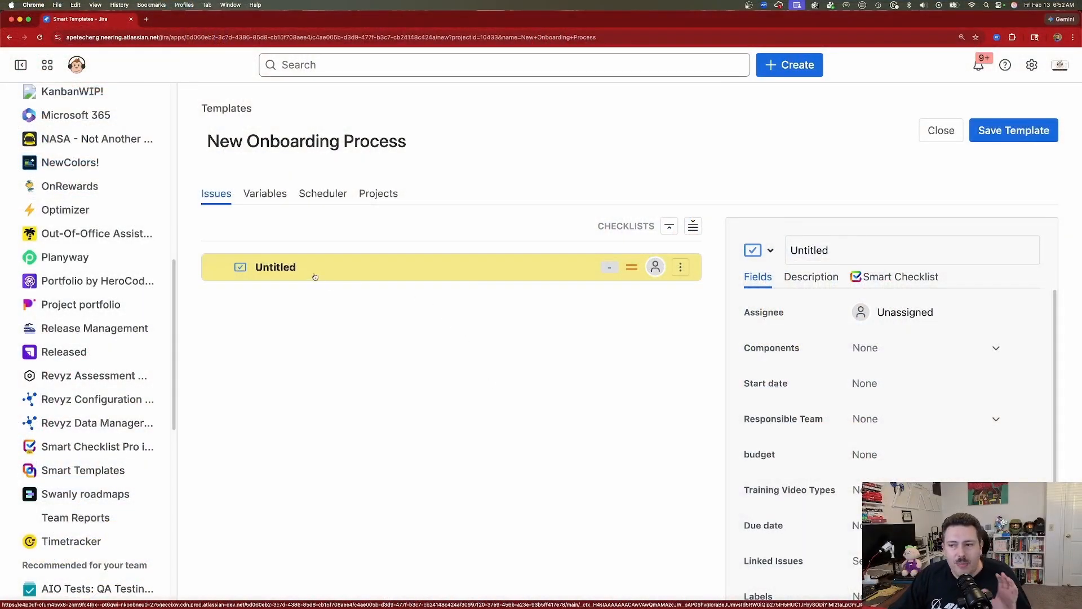
click(846, 249)
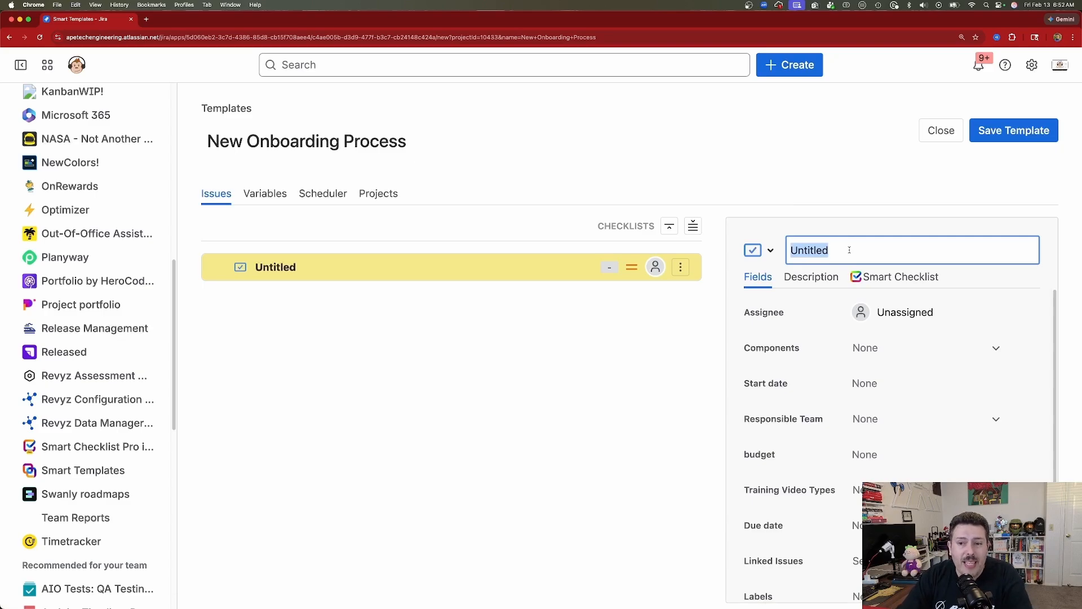
key(BackSpace)
text(Pre-onboarding preparation for {{position}} {{employee_name}})
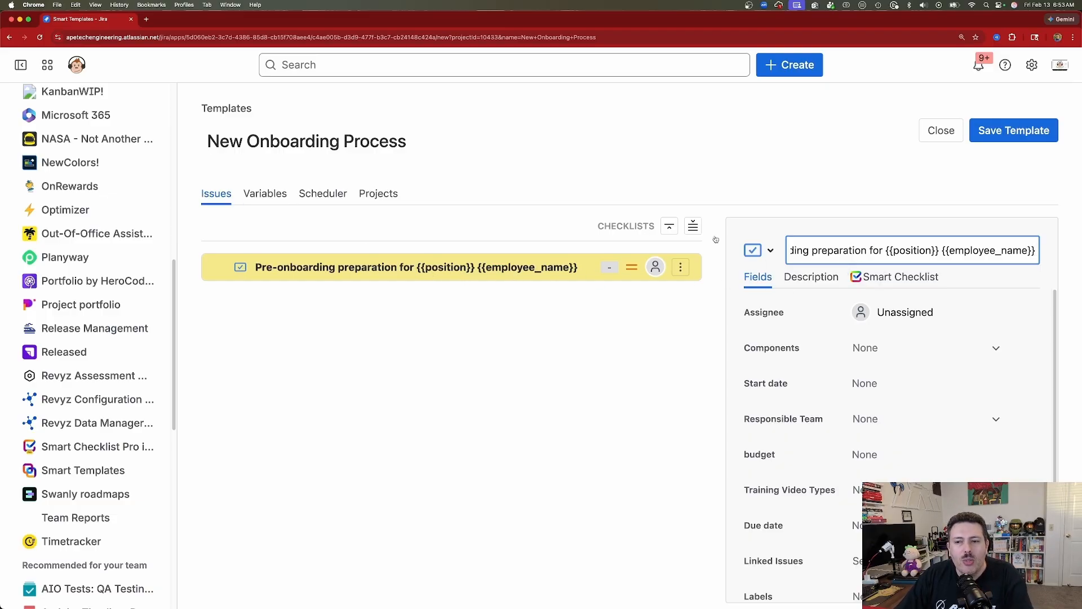
- Add a template variable named position, copied from the issue title, with the type Text Field (single line)
drag(934, 250, 892, 255)
key(super+c)
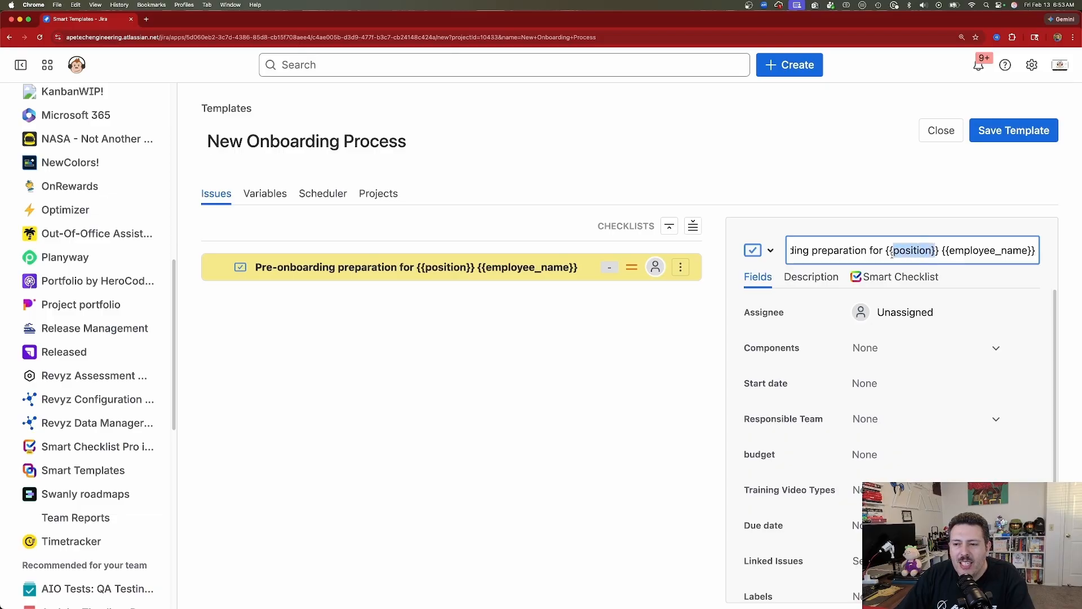
click(264, 194)
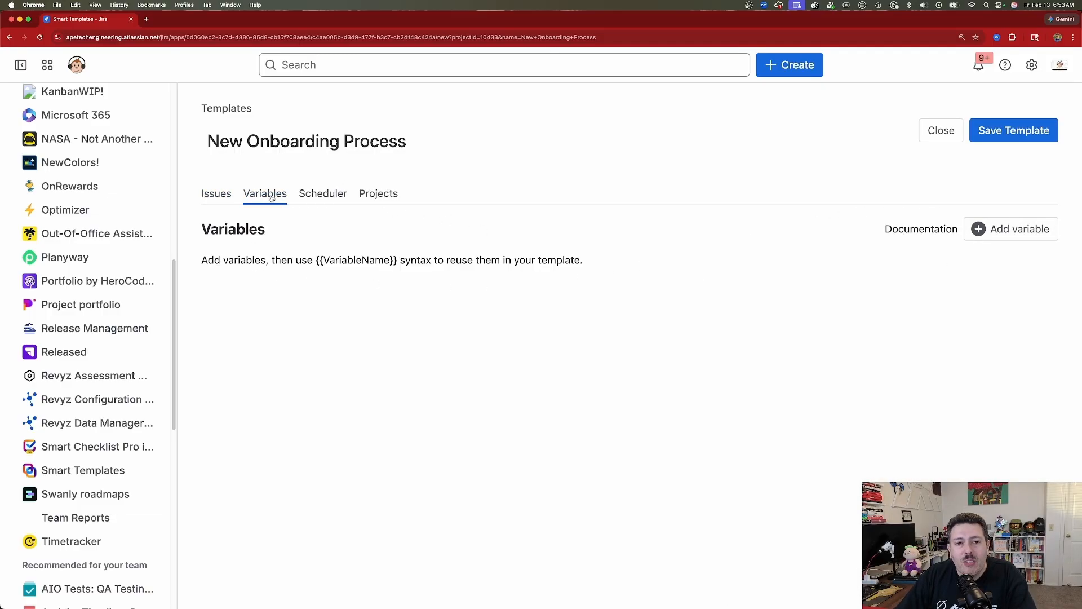
click(1008, 235)
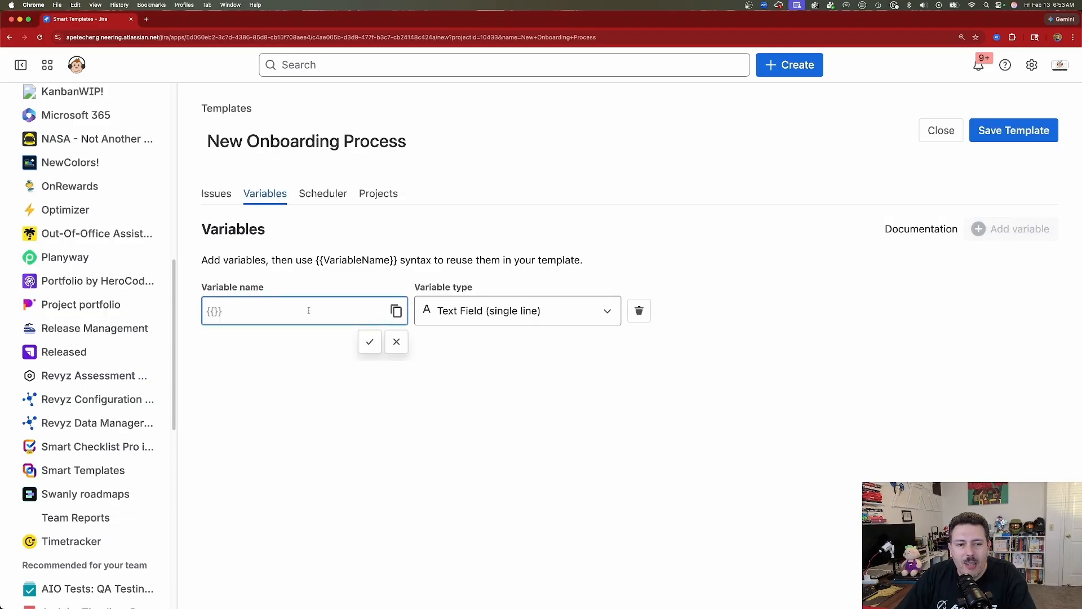
key(super+v)
key(BackSpace)
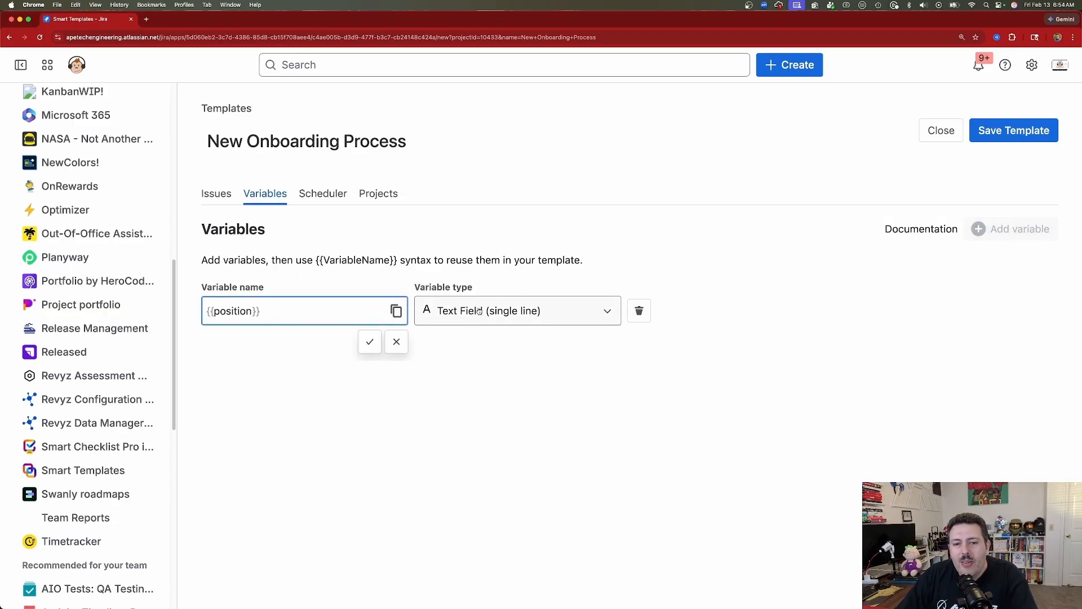
key(Return)
click(471, 316)
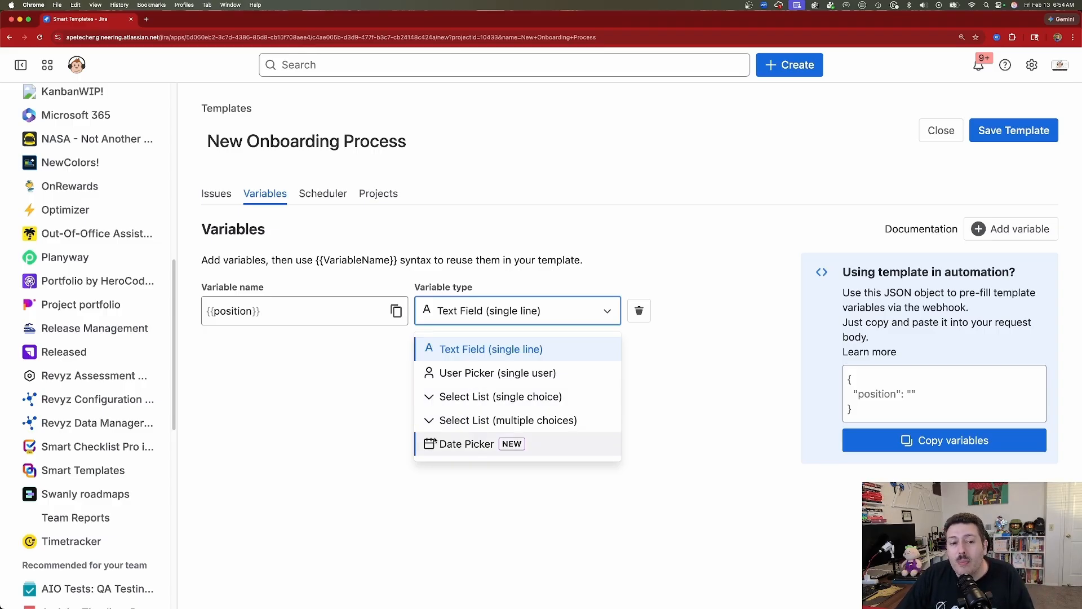
click(299, 409)
- Add a second single-line text variable named employee_name, copied from the issue title, and save the template
click(212, 195)
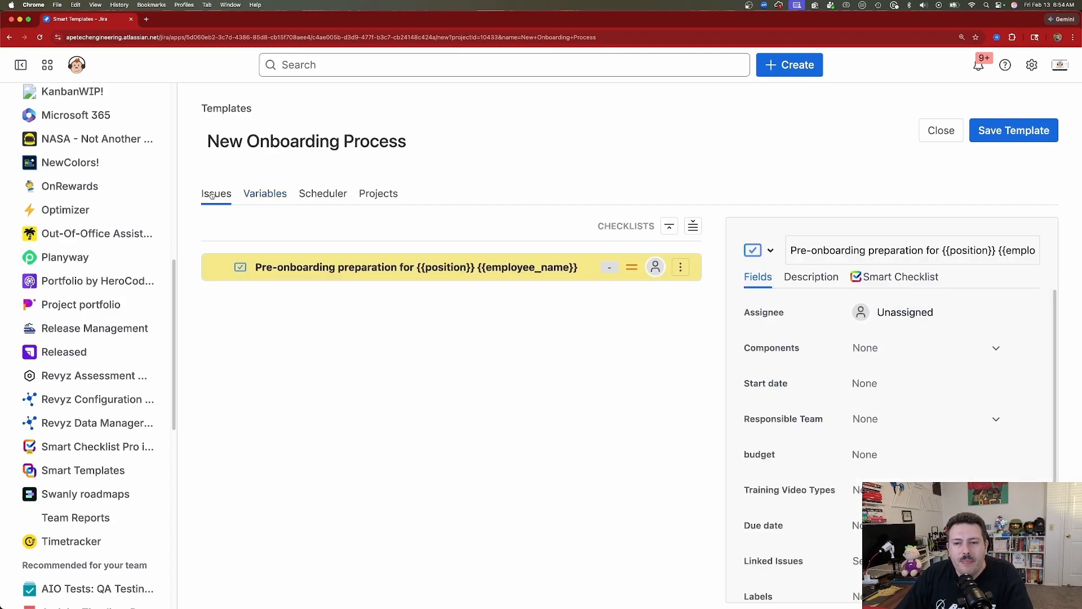
click(1008, 250)
mouse_move(1008, 251)
mouse_down()
mouse_move(1053, 254)
mouse_move(1029, 251)
mouse_up()
key(super+c)
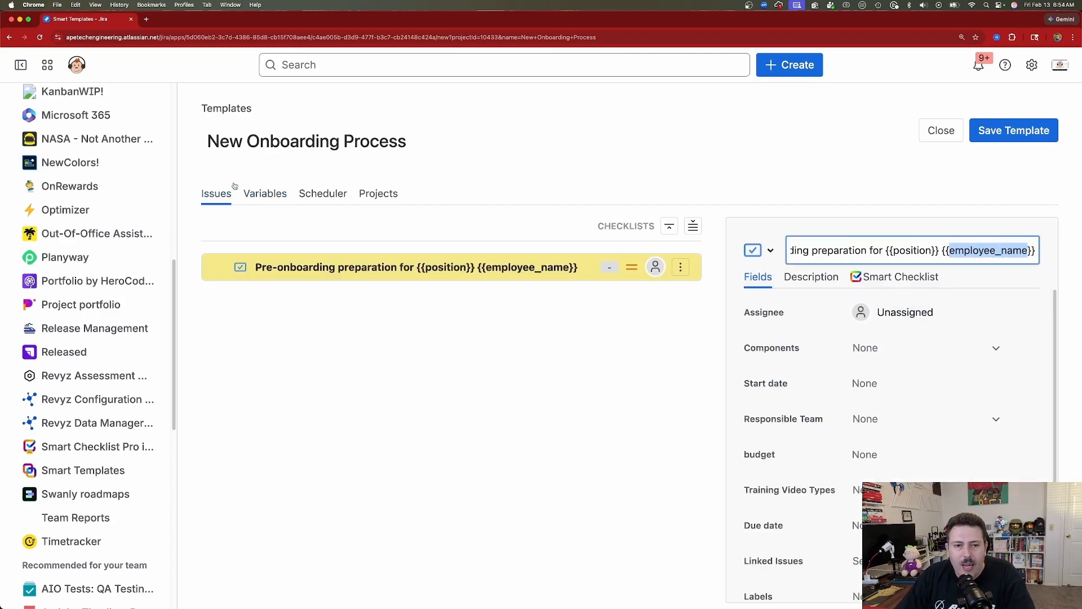
click(265, 193)
click(1015, 229)
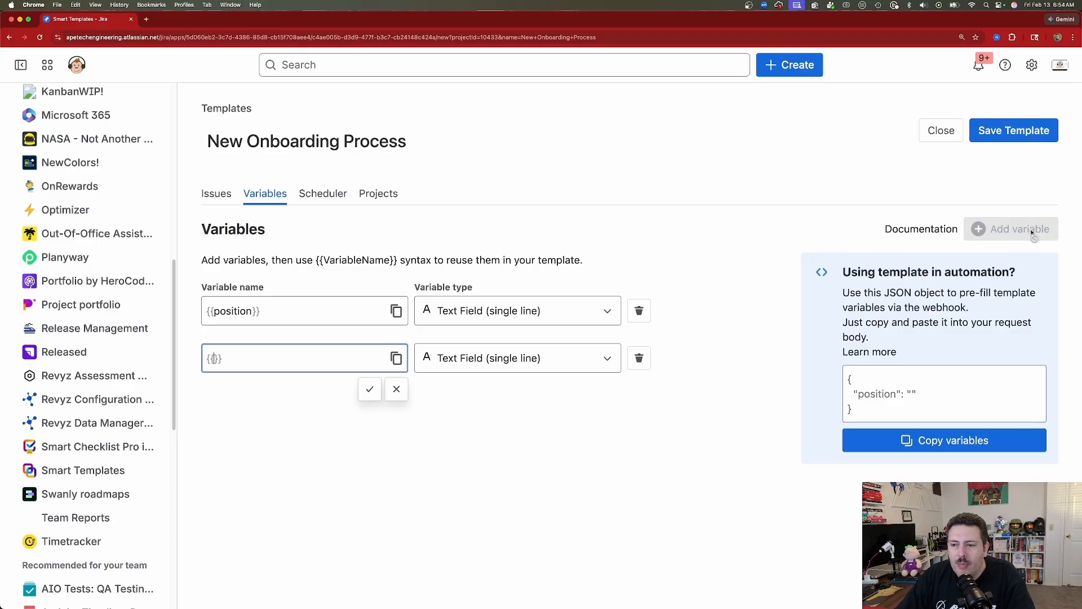
key(super+v)
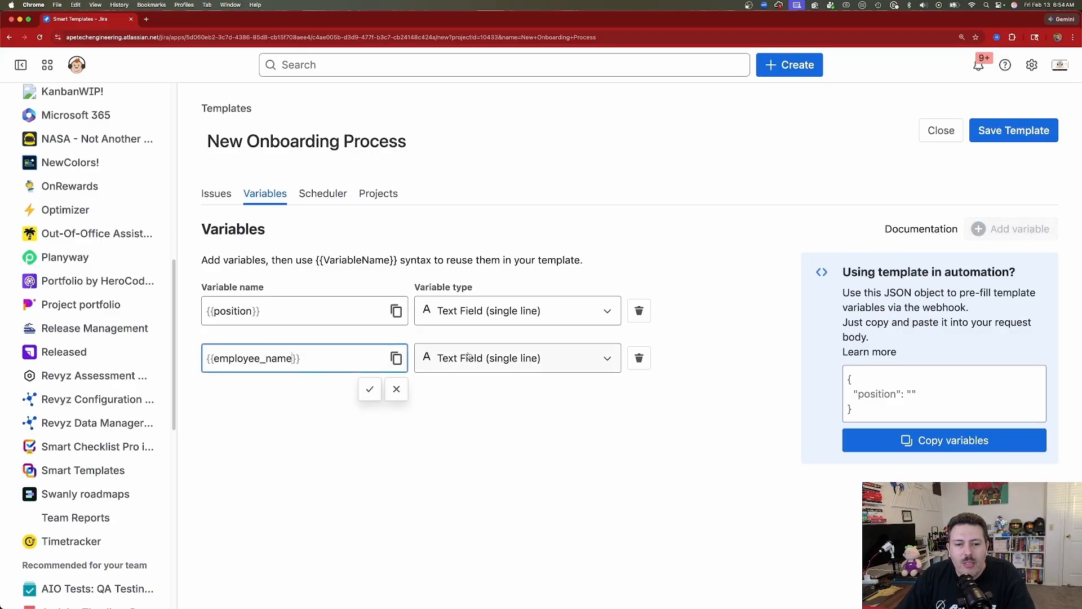
click(994, 132)
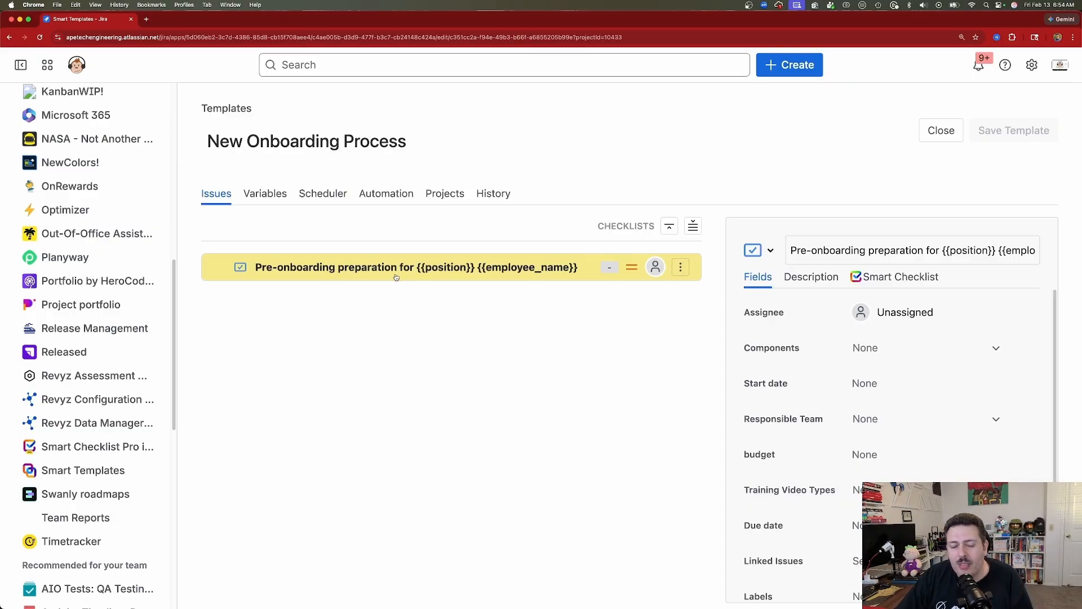
- Duplicate the pre-onboarding issue and retitle the copy "Provide newcomer with welcome pack {{employee_name}}"
click(681, 268)
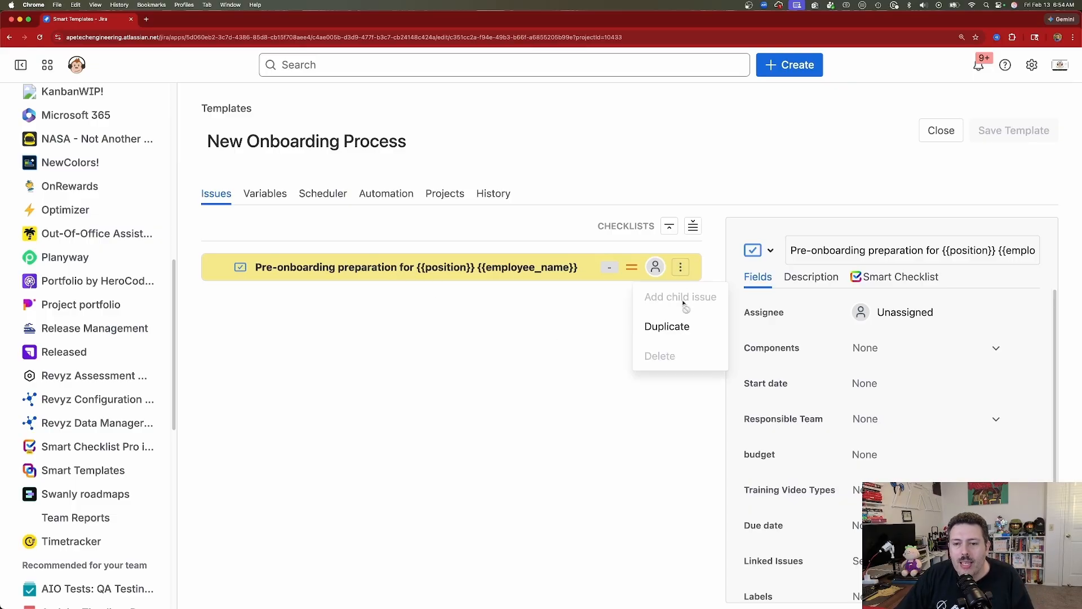
click(667, 326)
click(369, 334)
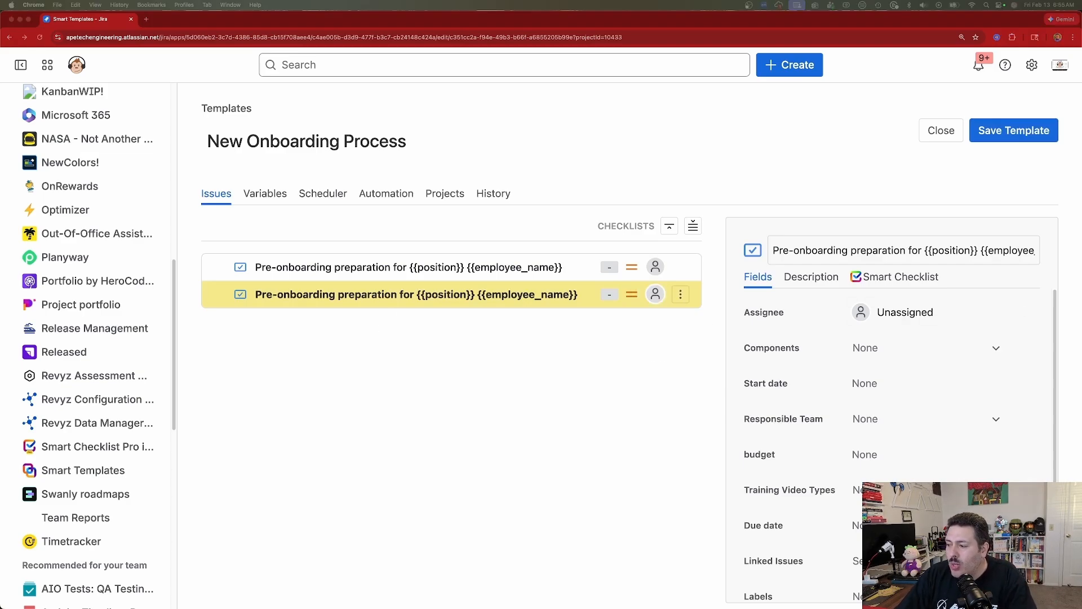
triple_click(925, 252)
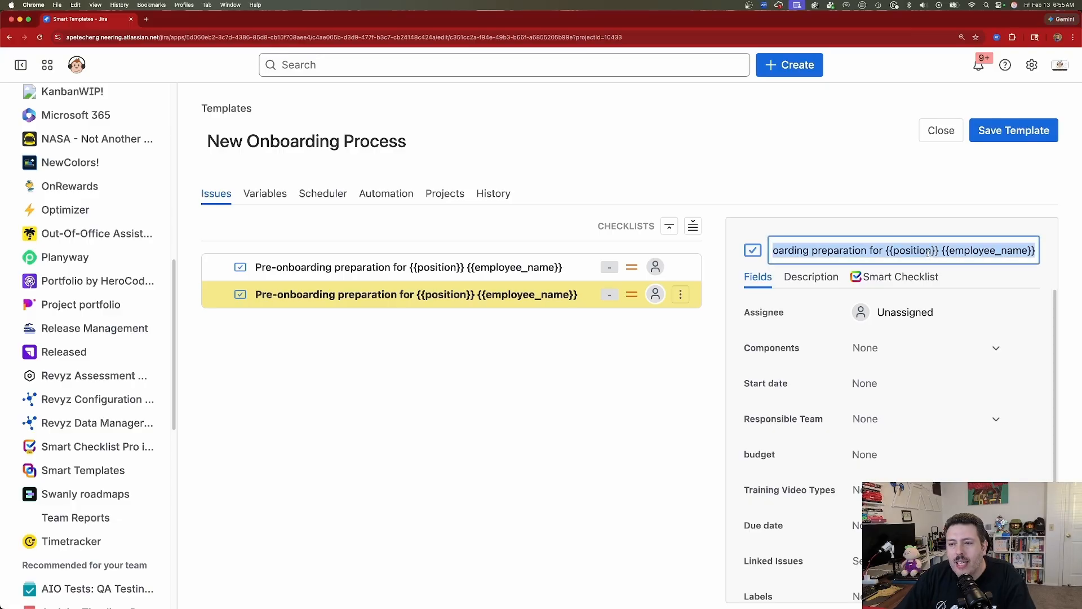
text(Provide newcomer with welcome pack {{employee_name}})
click(657, 377)
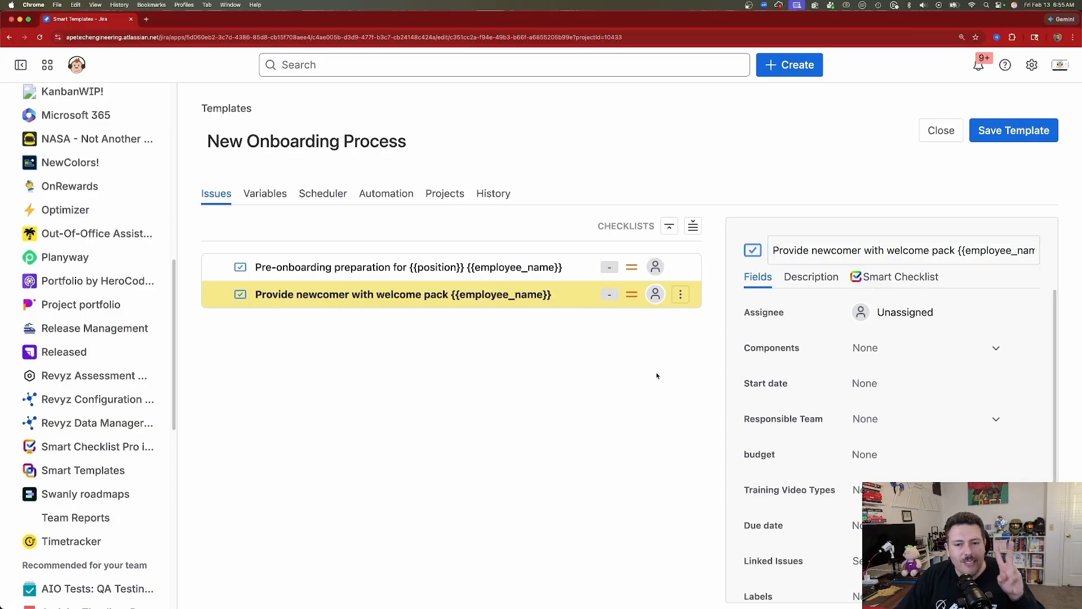
click(680, 294)
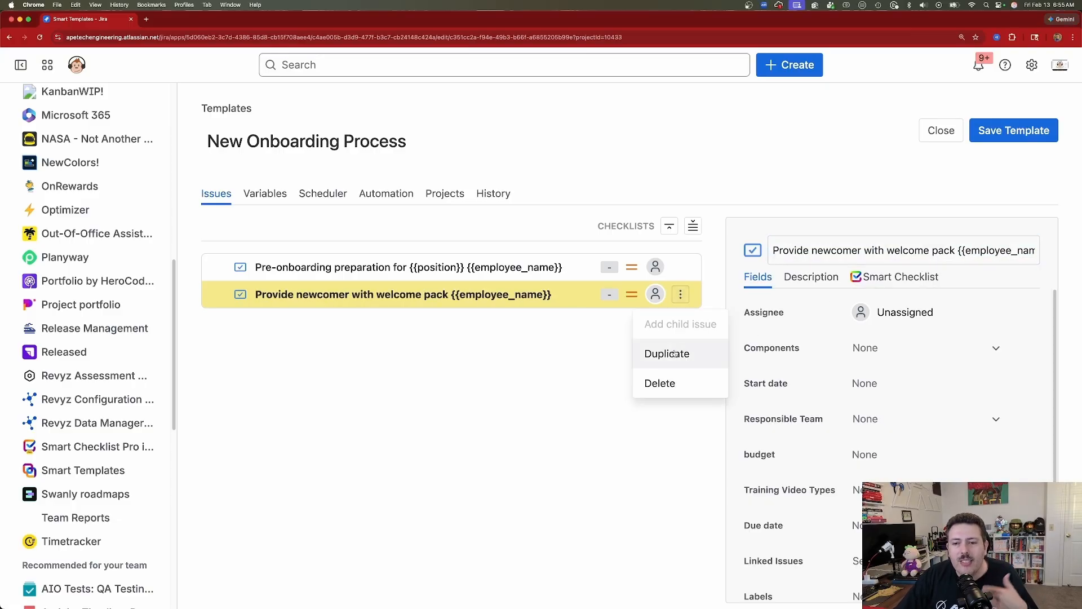
click(466, 369)
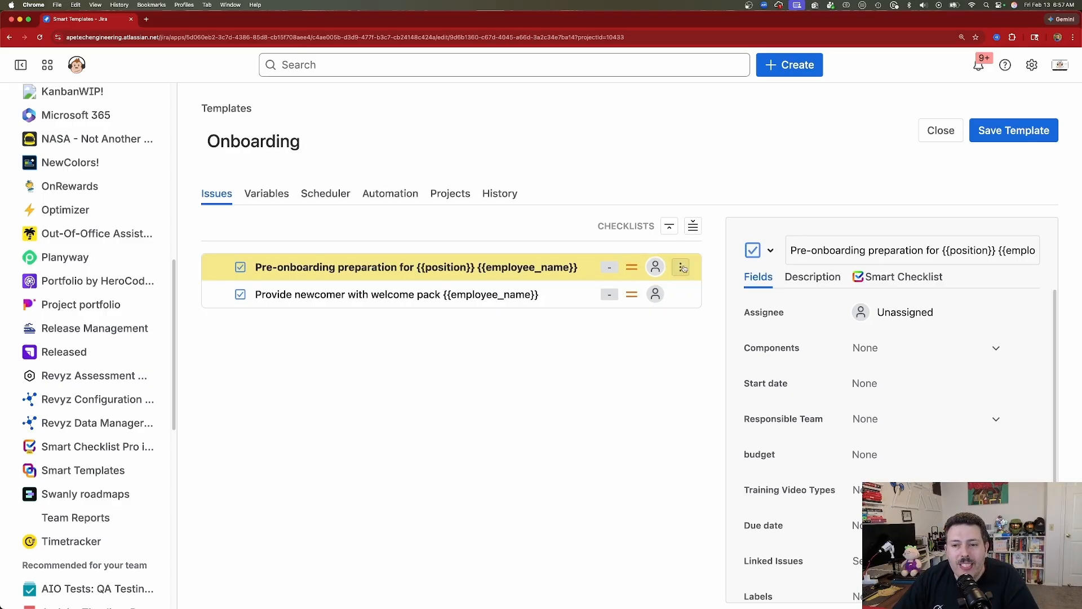
- Add a child issue under the pre-onboarding issue, titled "Sign up the service agreement, NDA, DPA for {{employee_name}}"
click(682, 268)
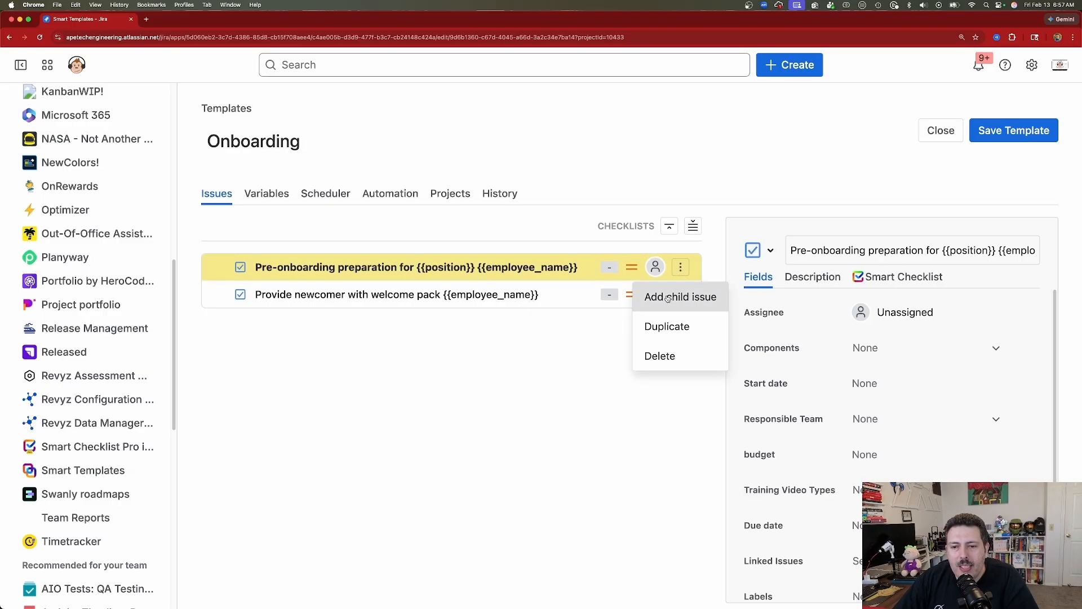
click(668, 297)
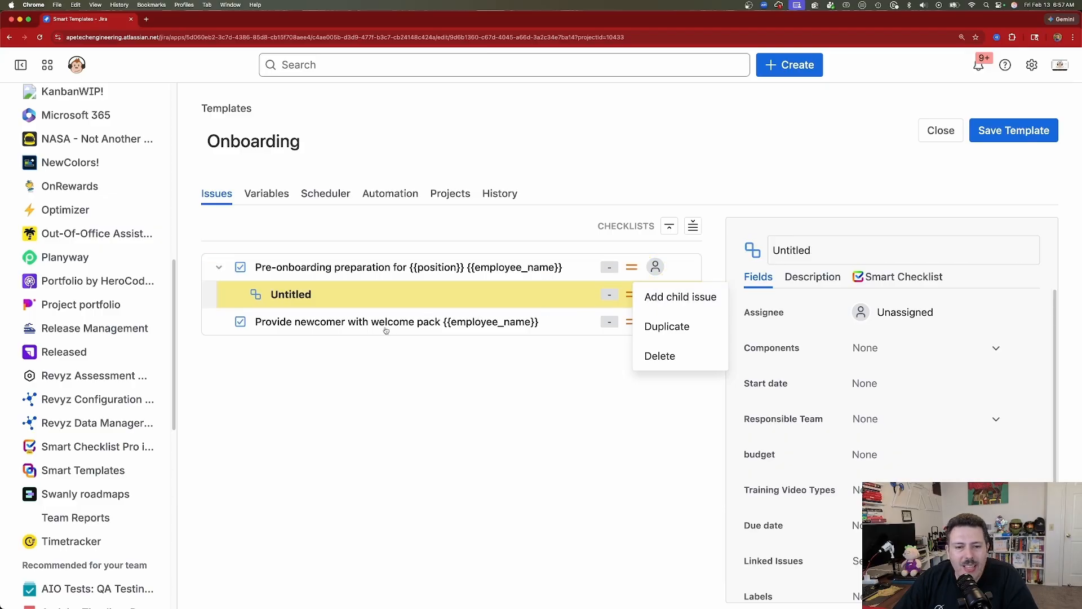
click(830, 246)
click(830, 246)
text(Sign up the service agreement, NDA, DPA for  {{employee_name}})
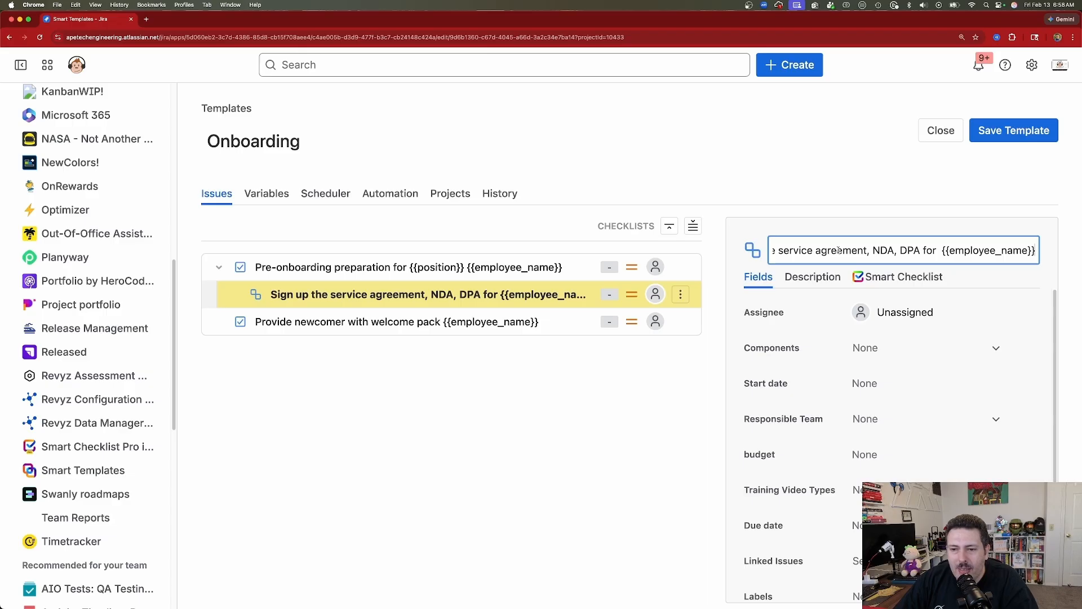
click(544, 403)
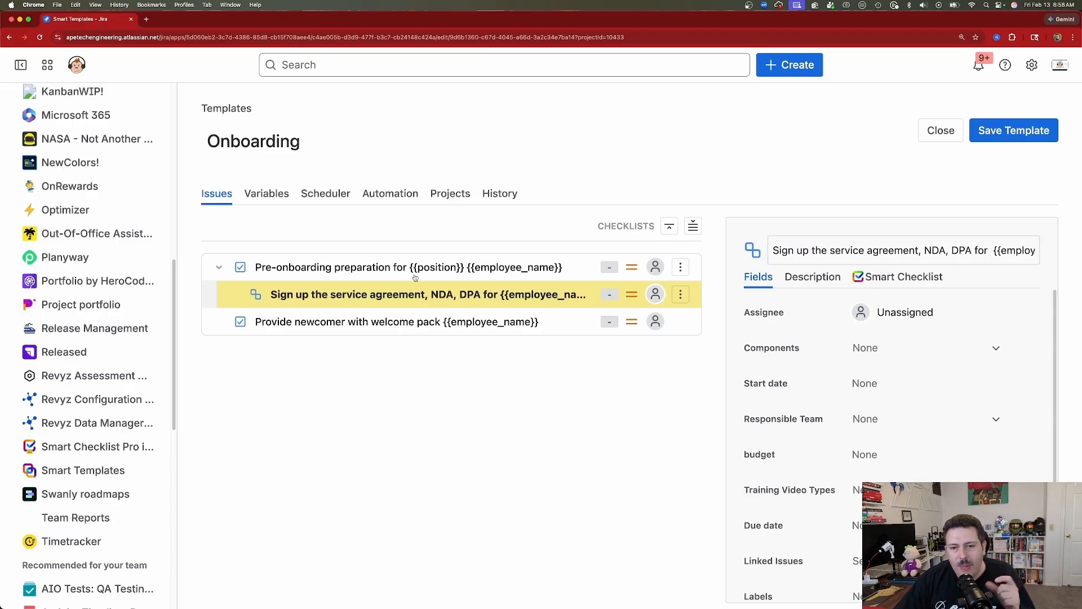
click(682, 266)
click(684, 264)
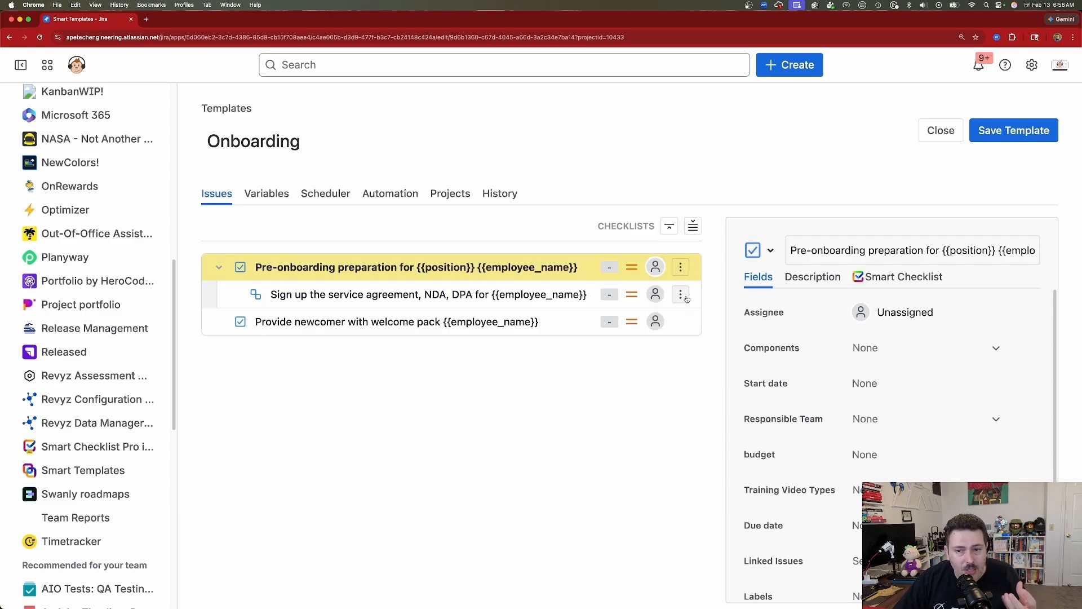
click(683, 296)
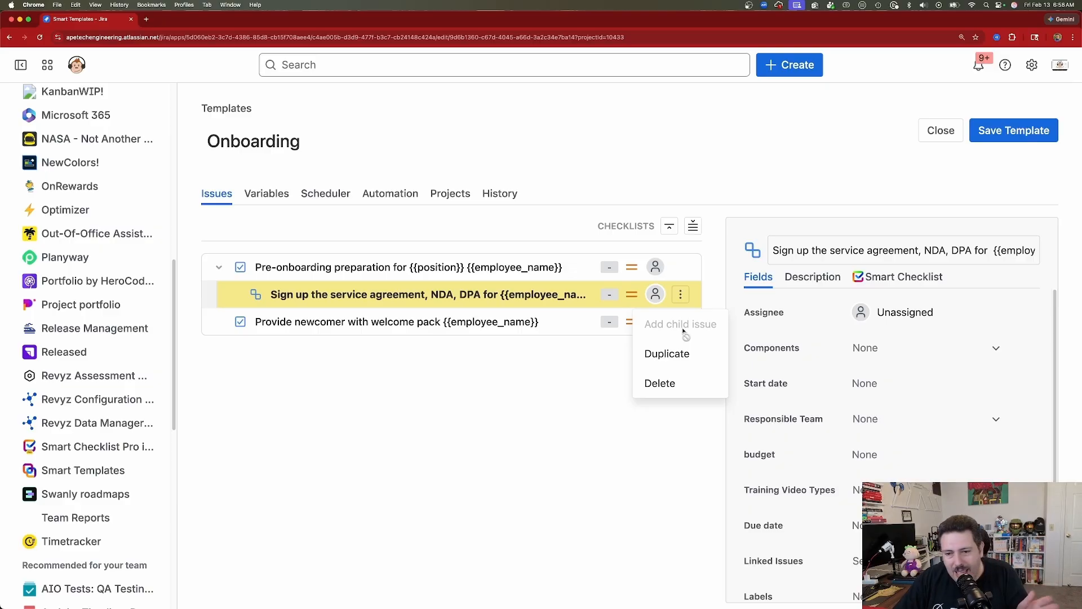
click(572, 371)
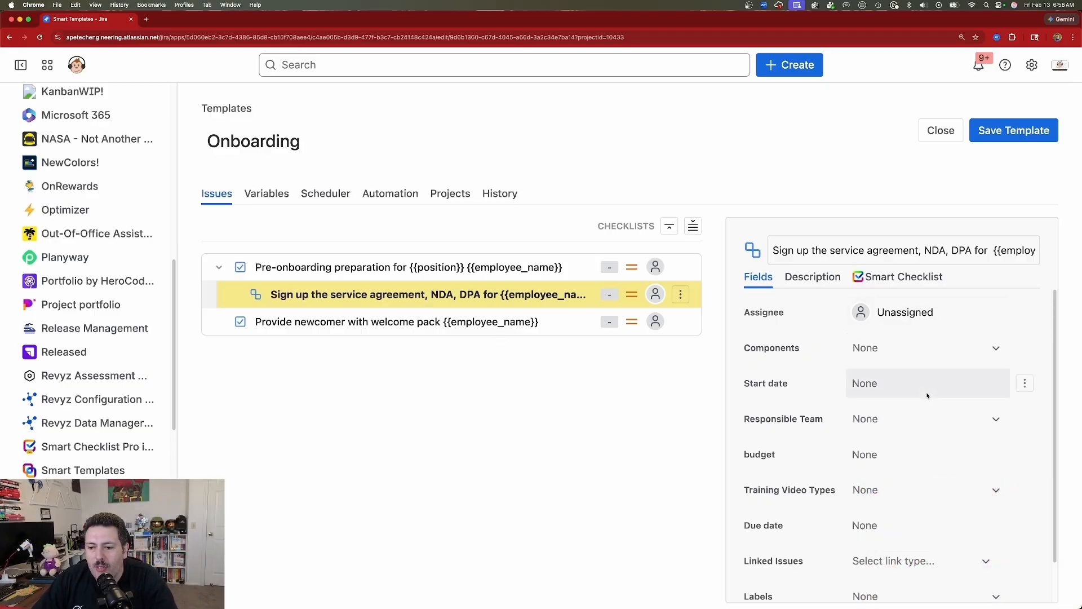
- Set the Start date field of the service agreement child issue to use the Start date variable
drag(744, 384, 789, 383)
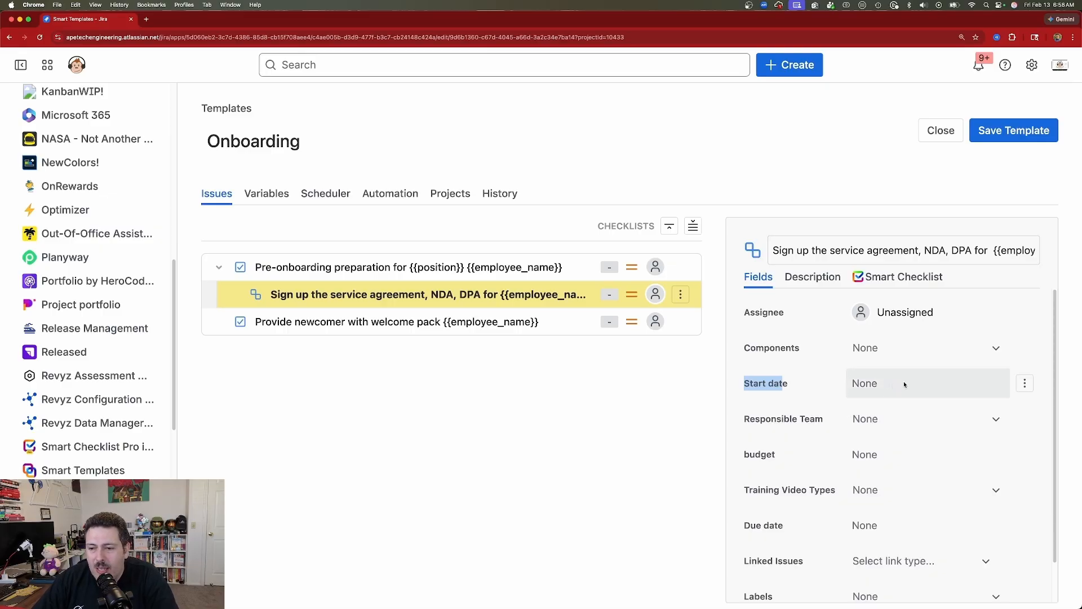
click(1025, 384)
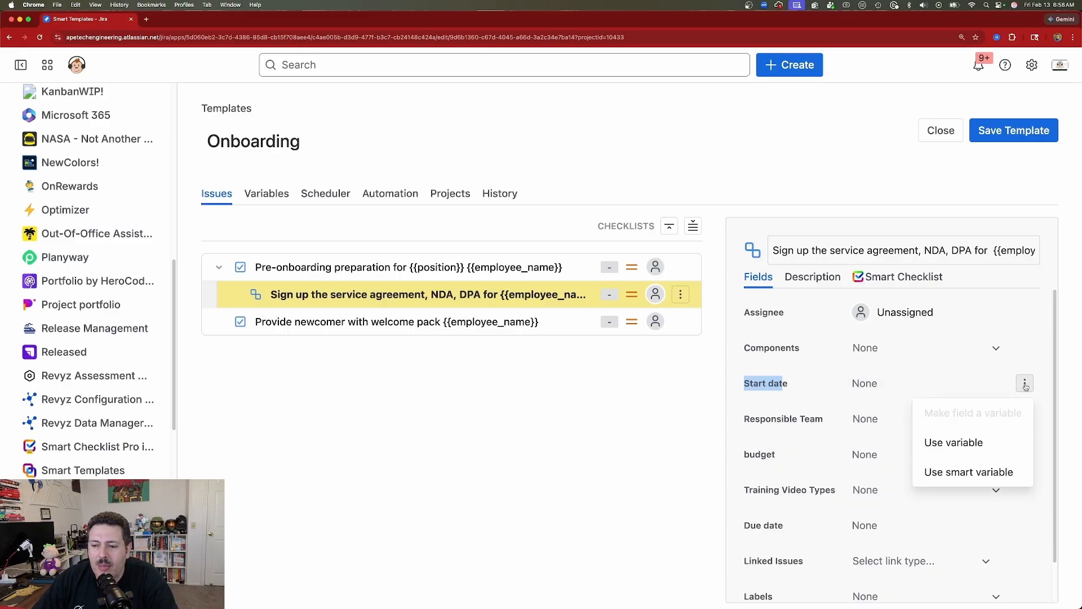
click(971, 449)
click(901, 390)
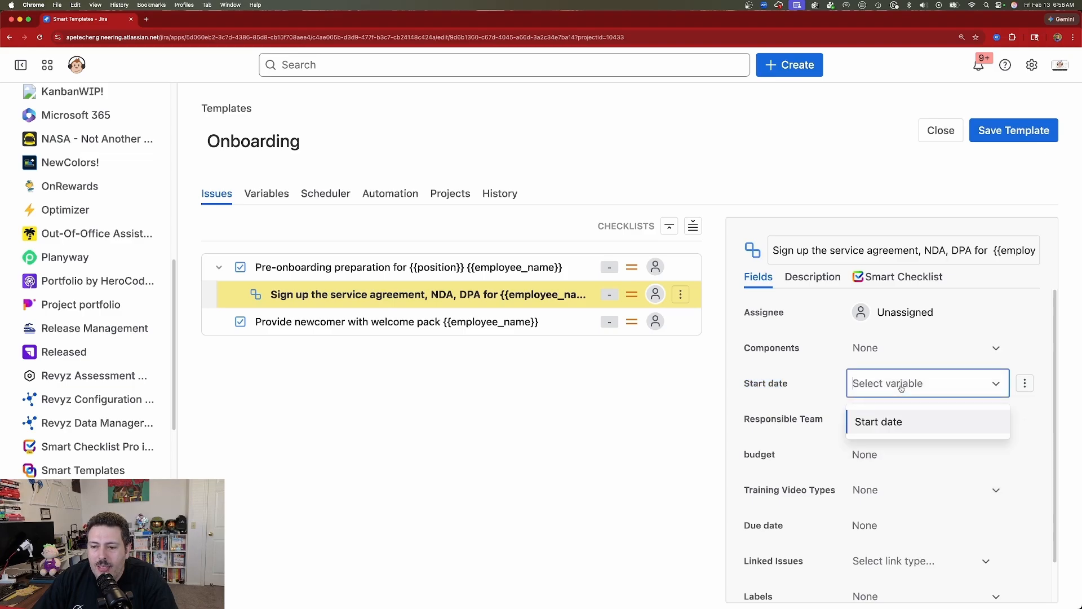
click(886, 425)
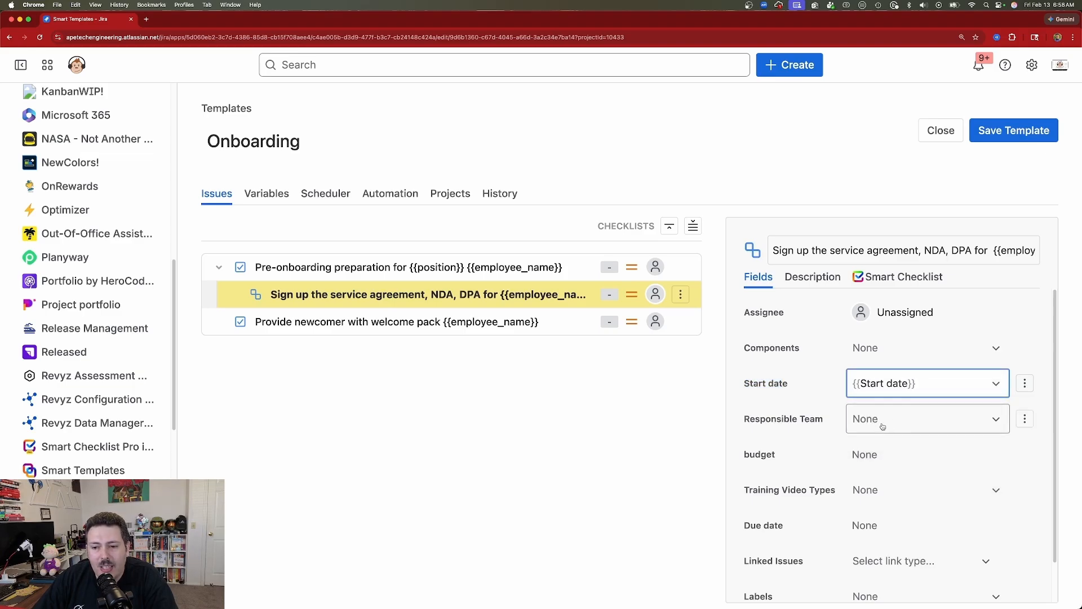
click(268, 193)
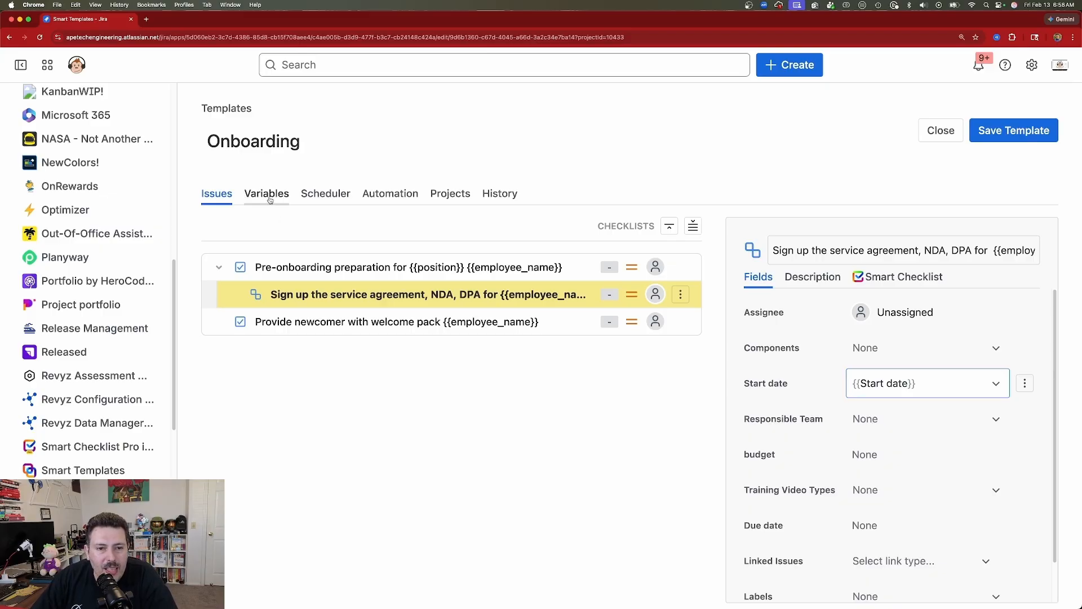
click(220, 194)
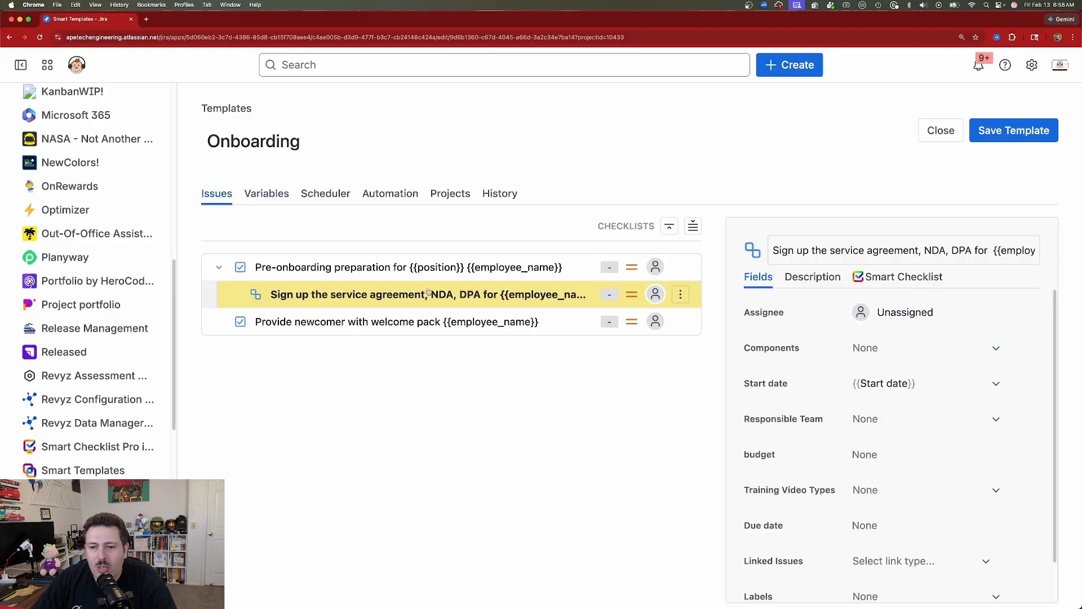
- Set the Due date field of the service agreement child issue to use the Due date variable
scroll(880, 485, down, 2)
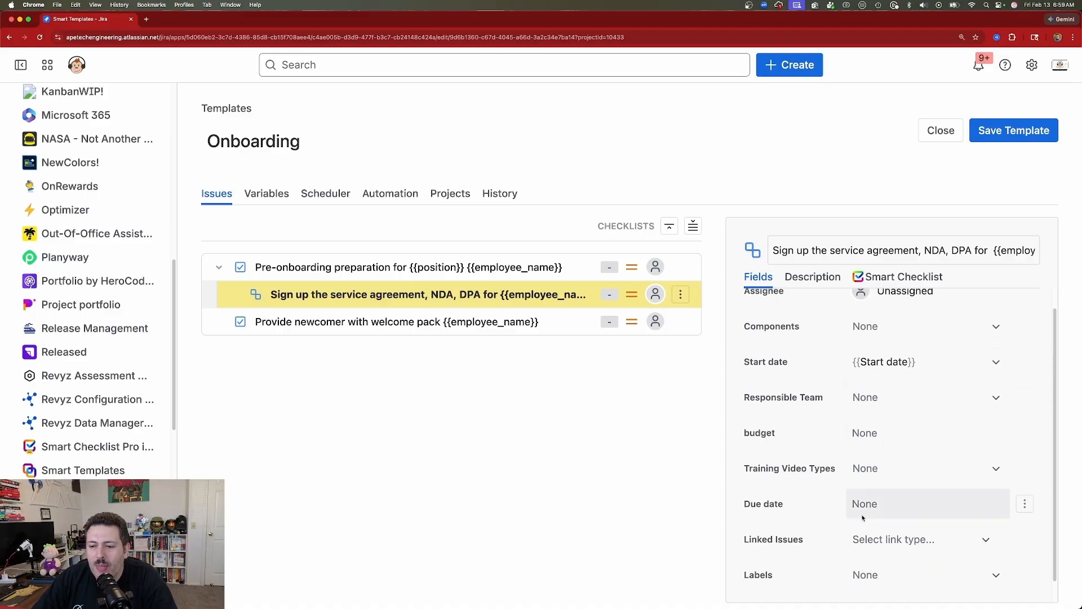
click(1025, 483)
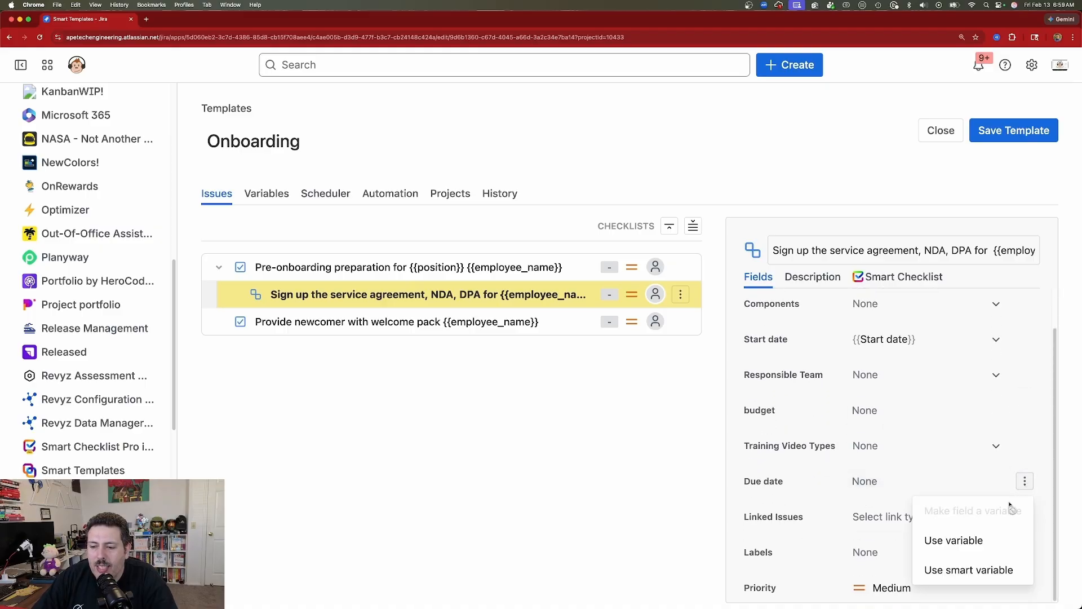
click(965, 538)
click(883, 489)
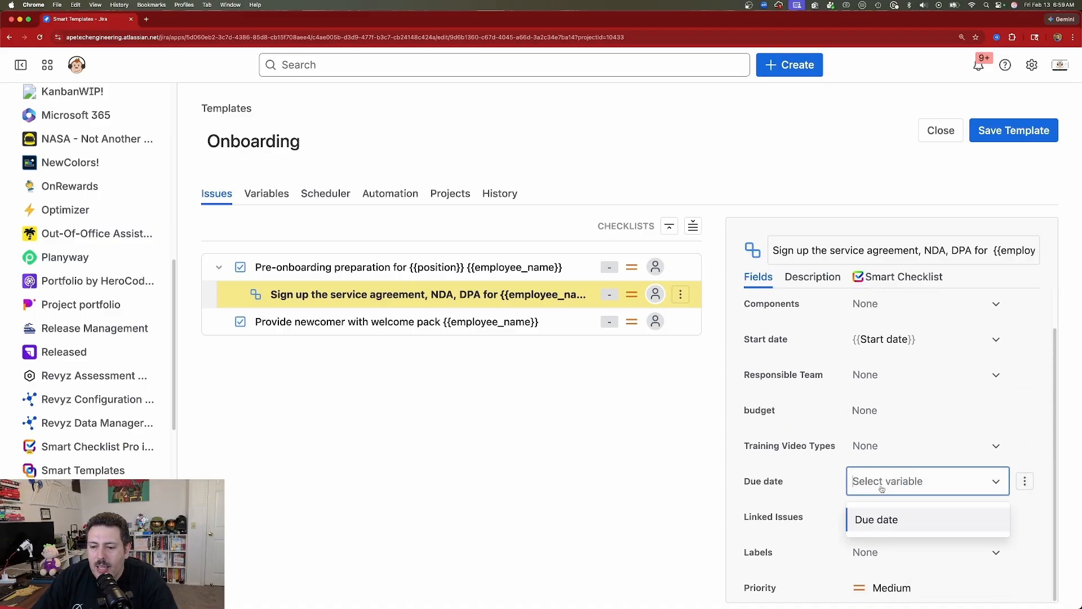
click(879, 519)
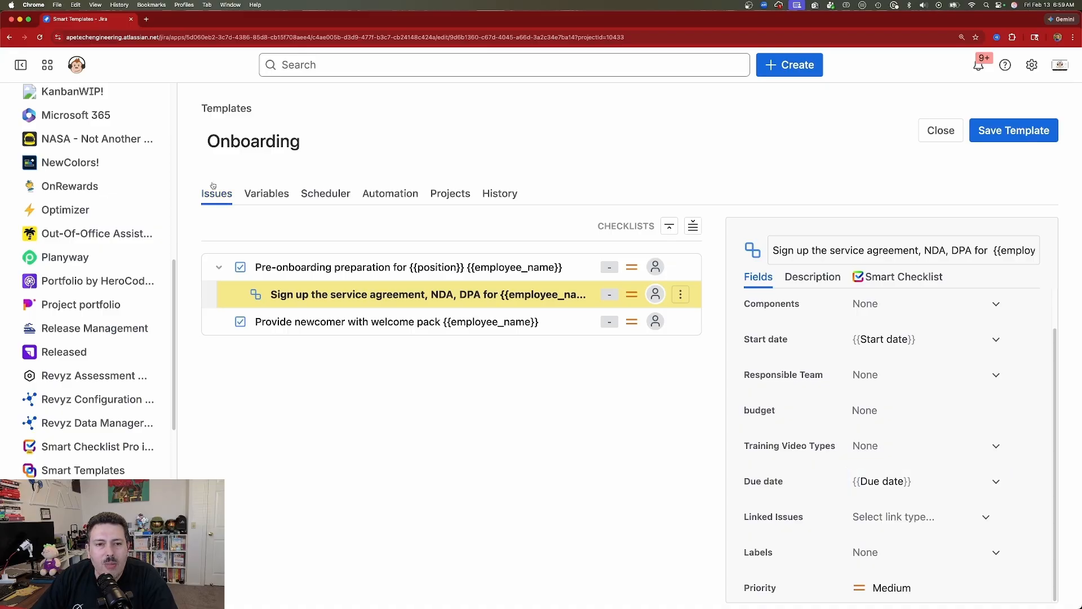
- Review the template's variables, and look through the assignee and variable options for the pre-onboarding issue's Assignee field
click(266, 193)
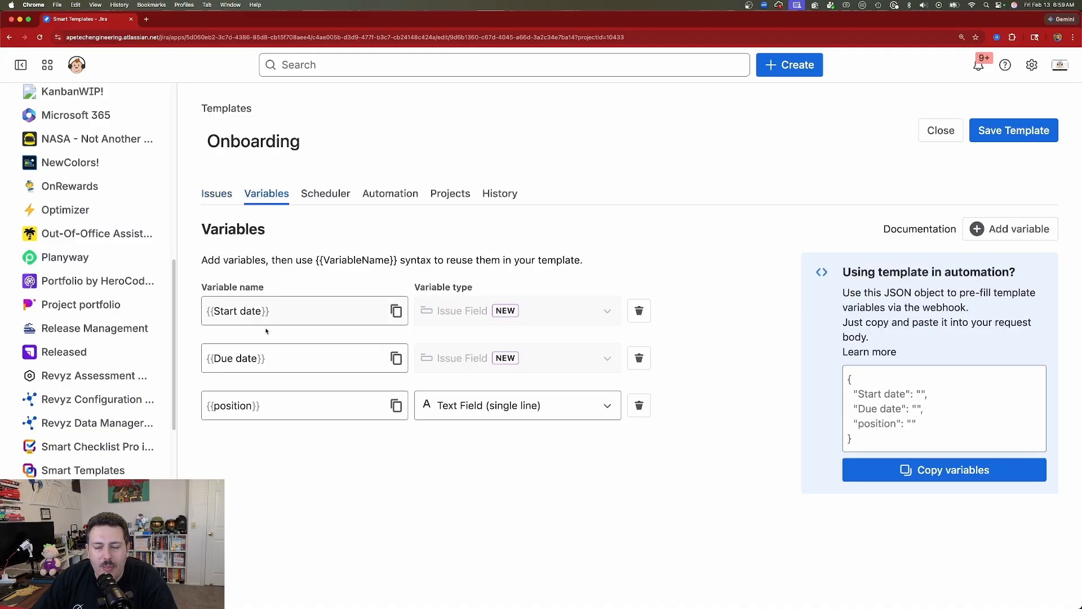
click(220, 195)
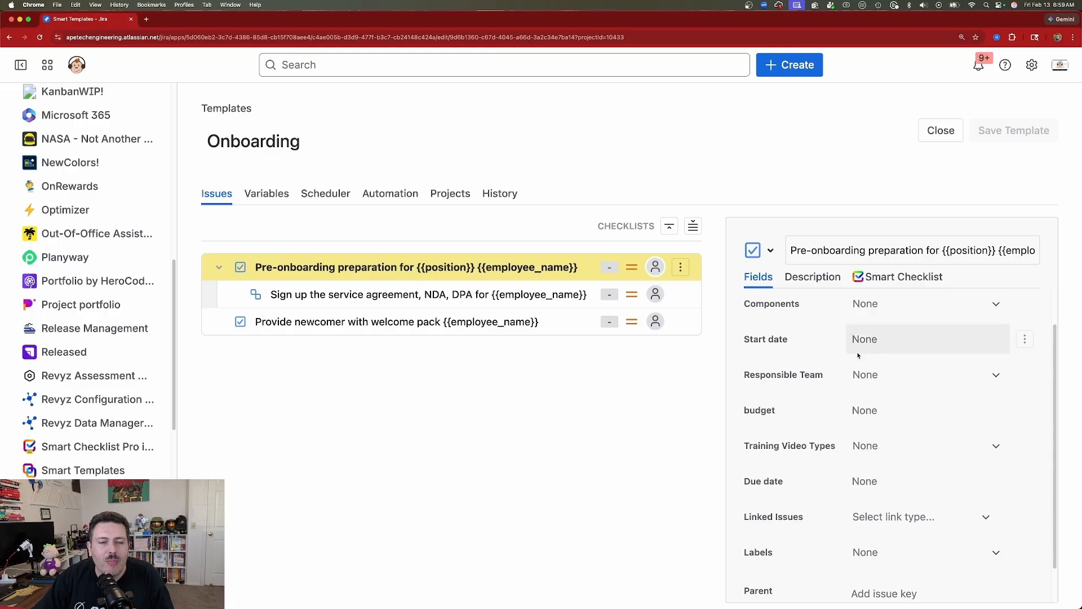
scroll(854, 341, up, 1)
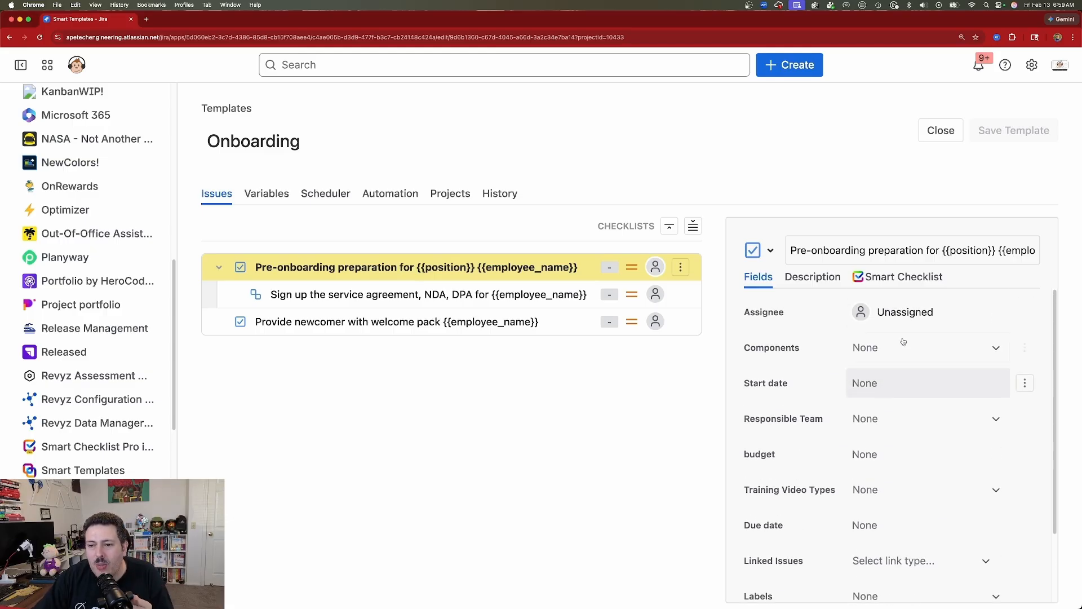
click(924, 314)
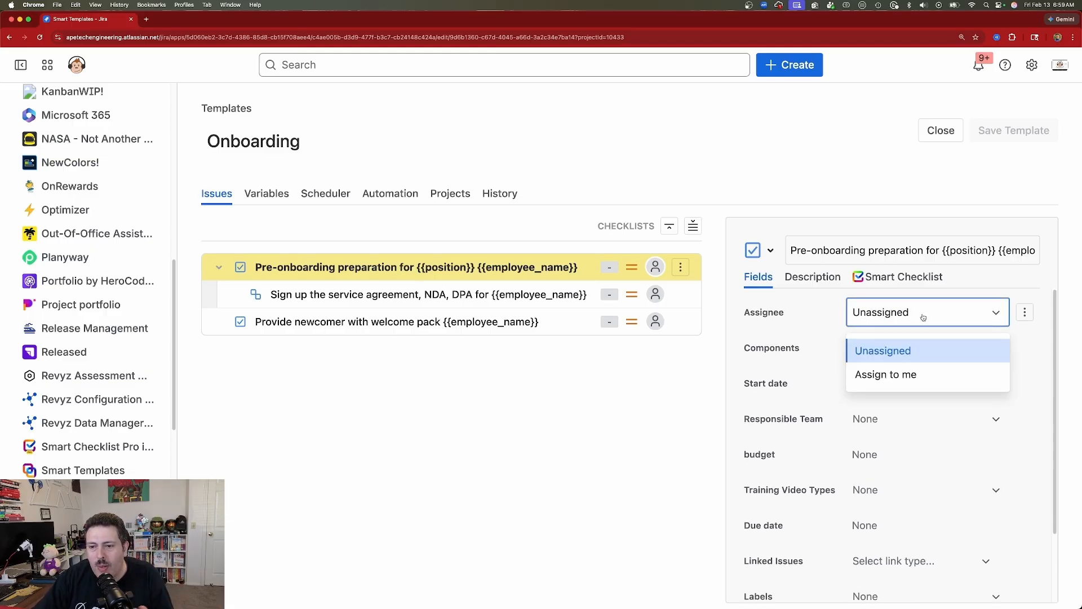
click(1028, 313)
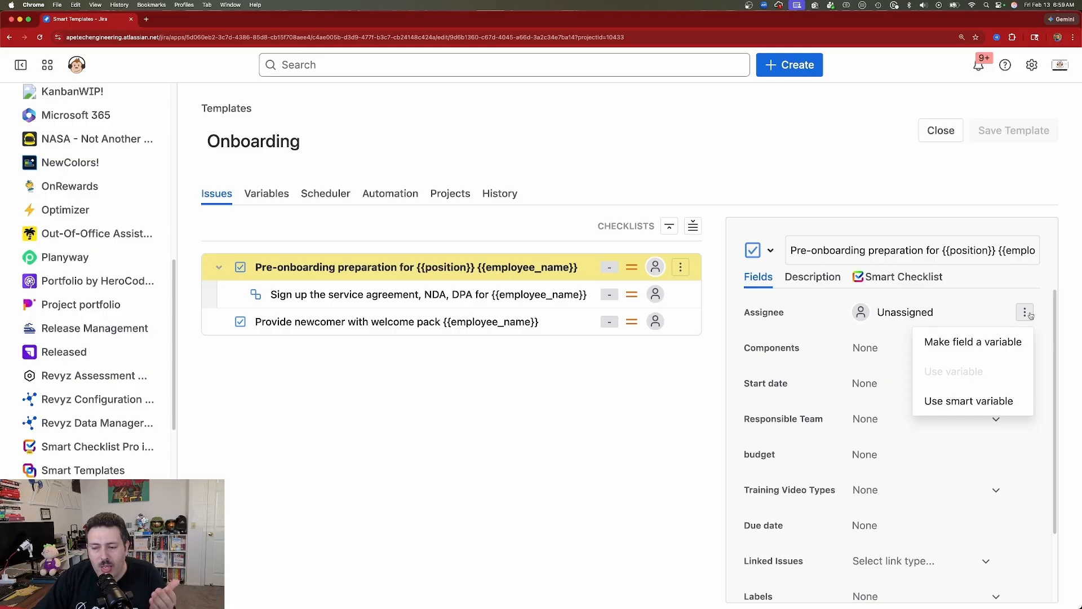
click(1027, 313)
- Set the Responsible Team of the pre-onboarding preparation issue to Engineering
scroll(873, 417, down, 1)
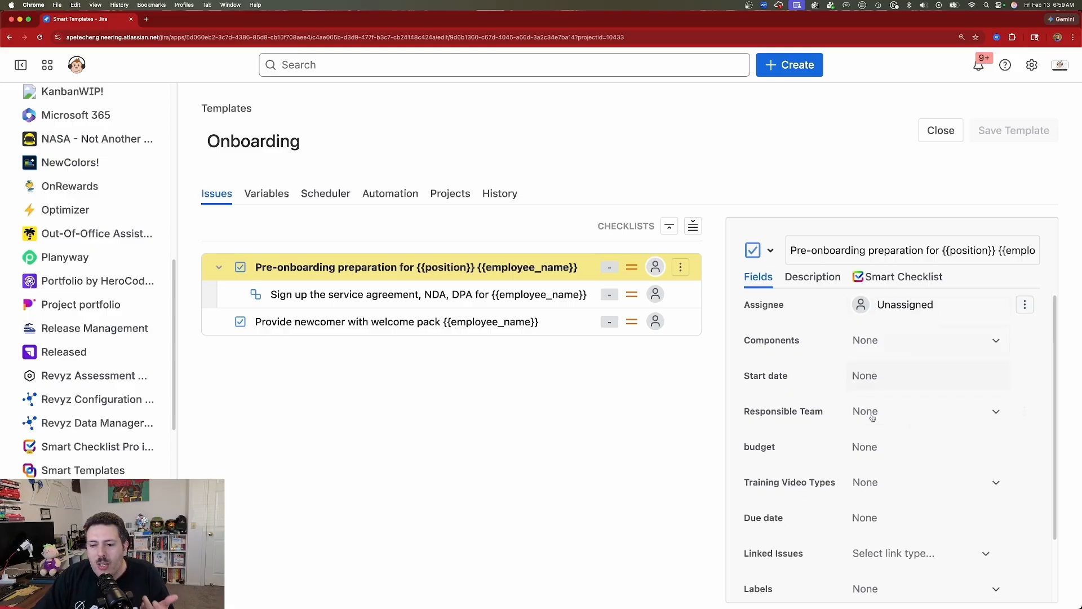
click(881, 416)
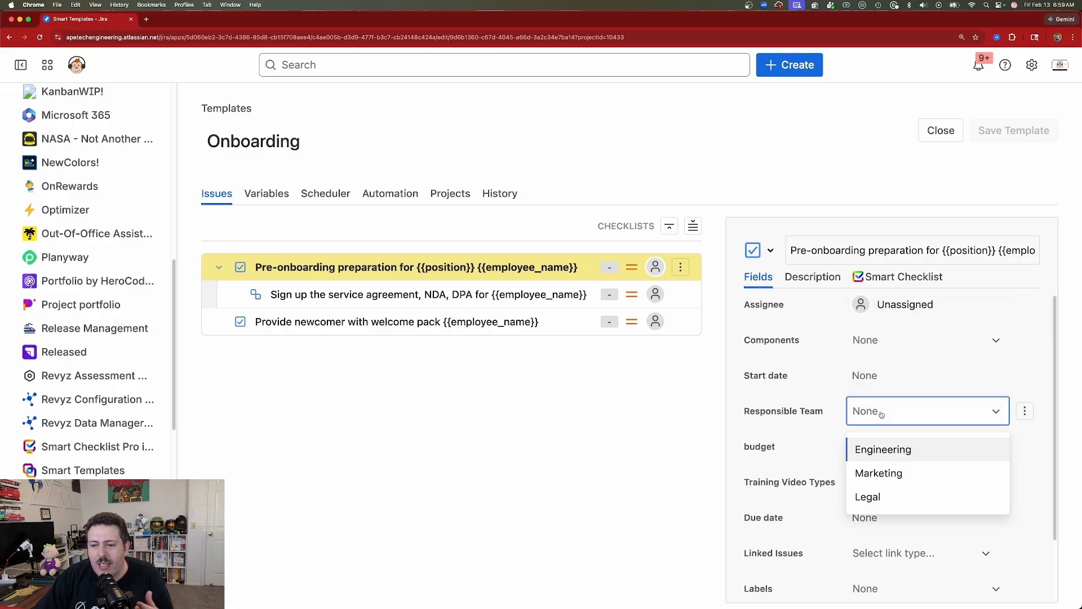
click(898, 449)
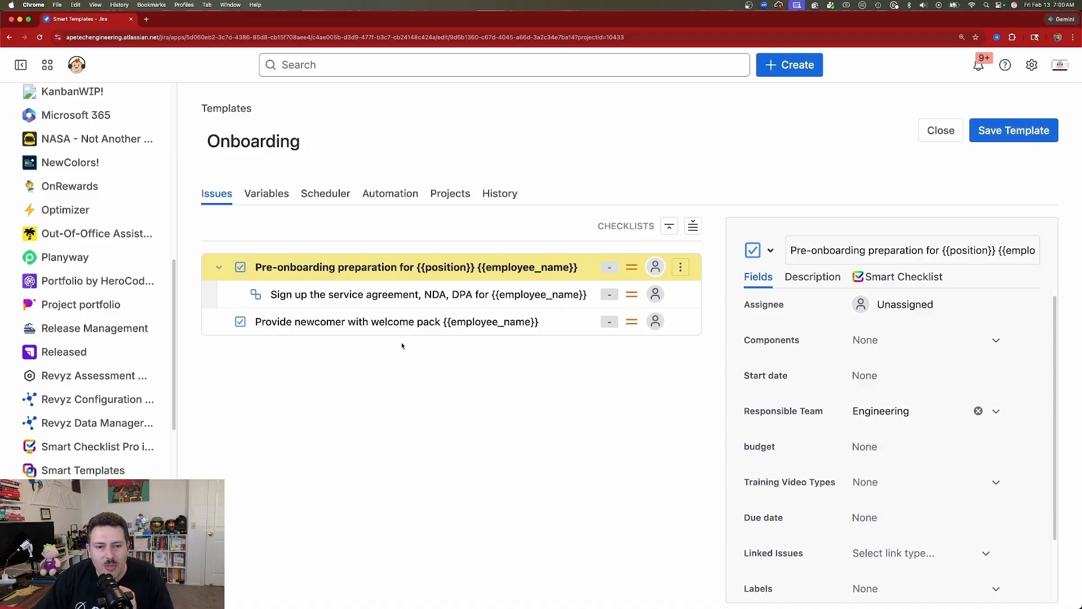
- Set the Responsible Team of the service agreement child issue to Marketing
click(362, 295)
click(873, 412)
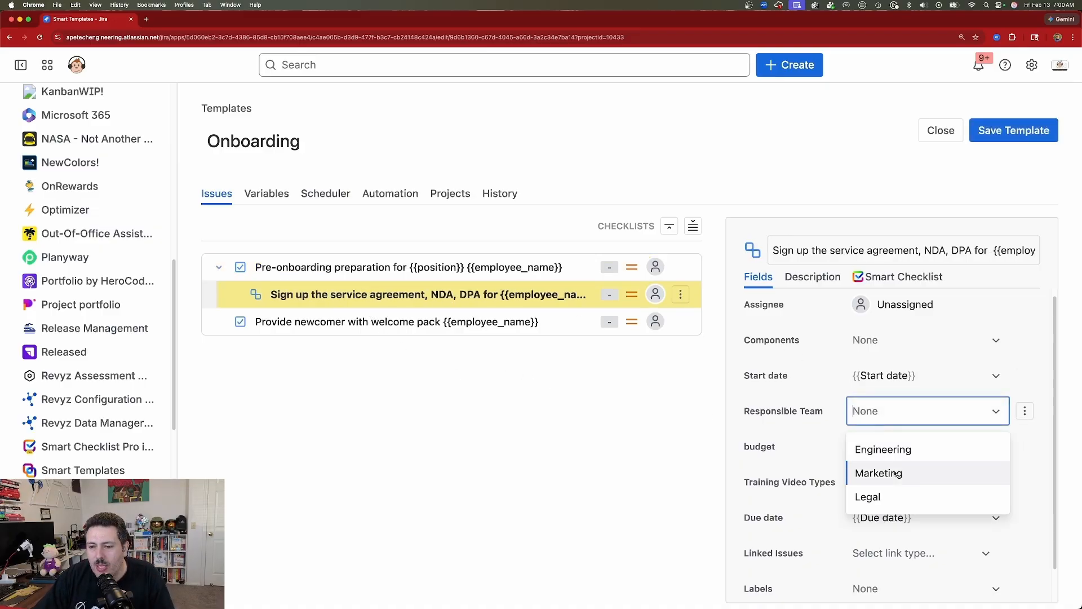
click(879, 472)
- Set the Responsible Team of the newcomer welcome pack issue to Legal
click(411, 322)
click(902, 411)
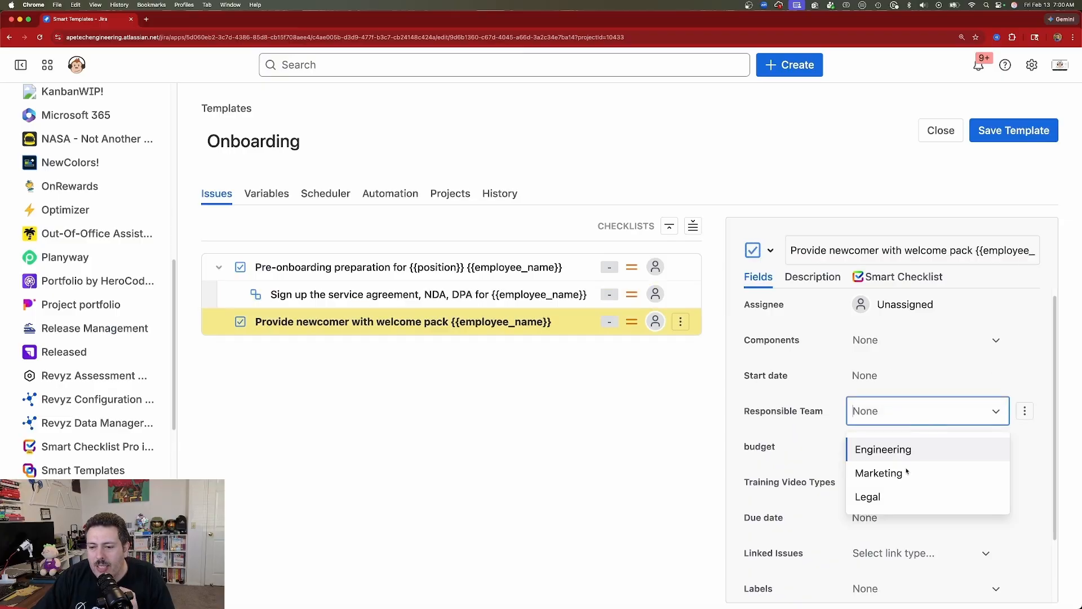
click(871, 494)
click(574, 437)
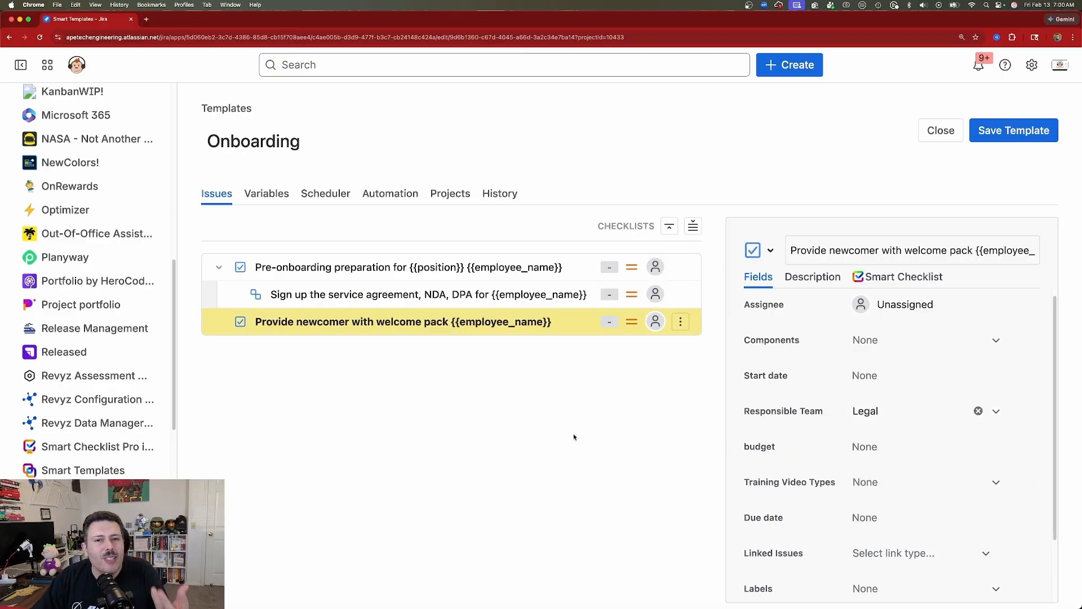
- Compare the field values of the pre-onboarding issue and its service agreement child issue
click(381, 272)
click(378, 289)
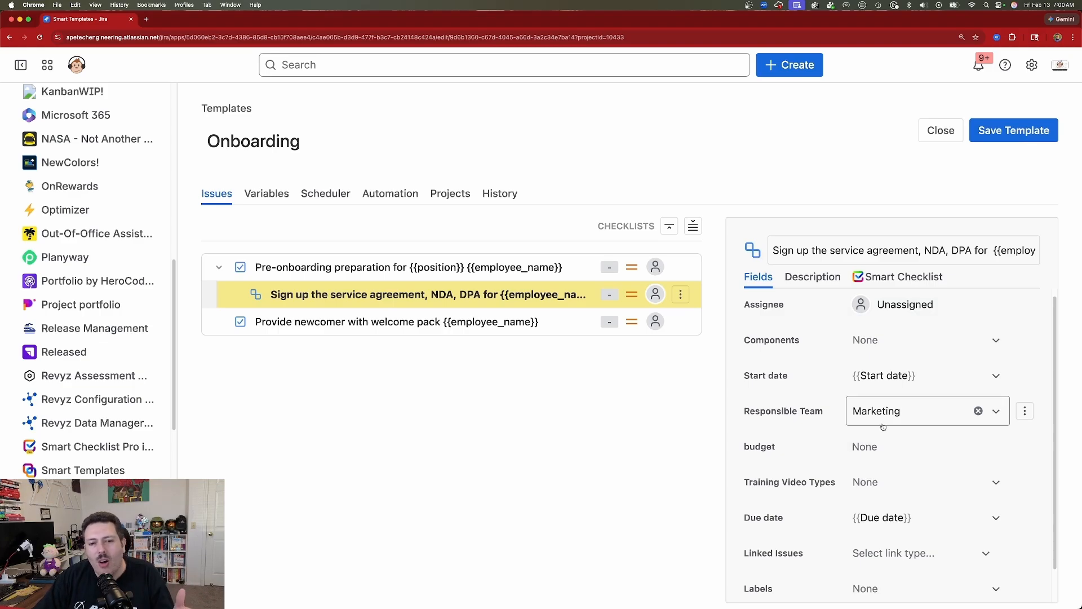
scroll(554, 408, up, 1)
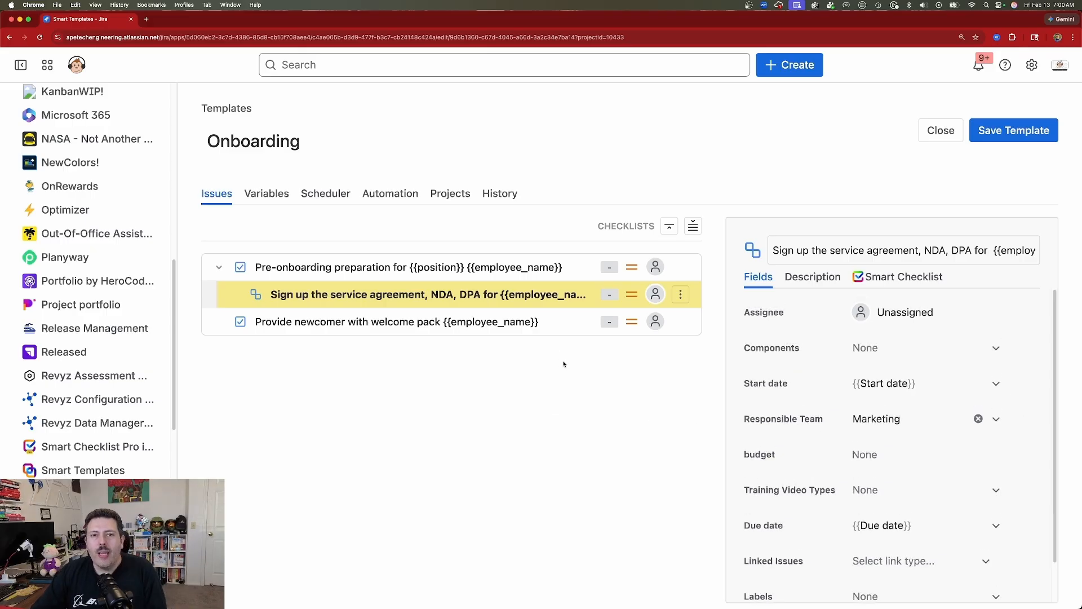
click(296, 267)
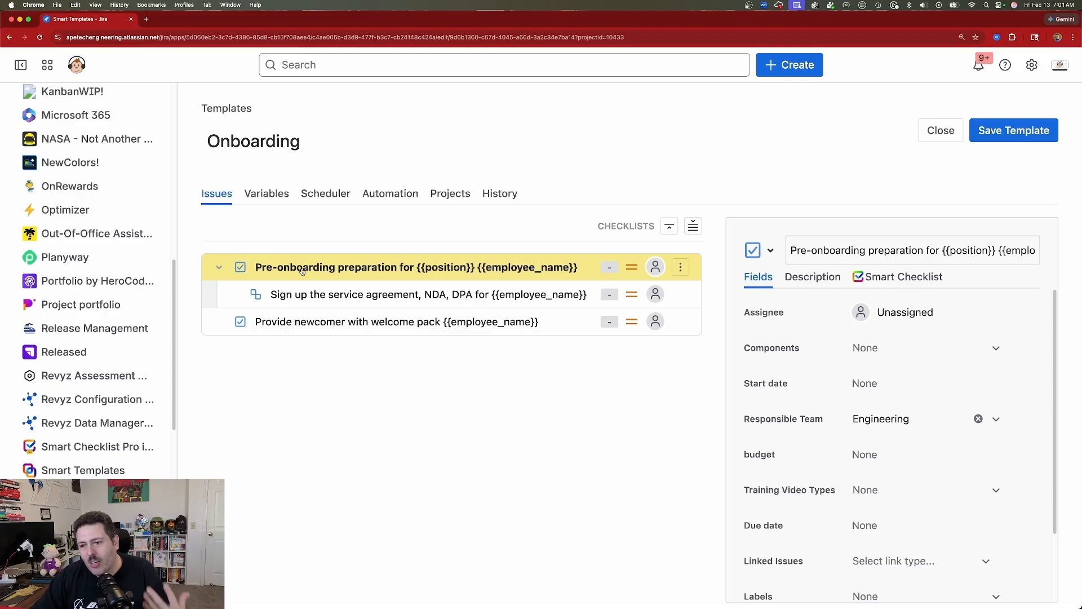
- Try Smart Checklist formatting on the pre-onboarding issue by adding a "#header" line above the checklist items and a "just text" line
click(919, 279)
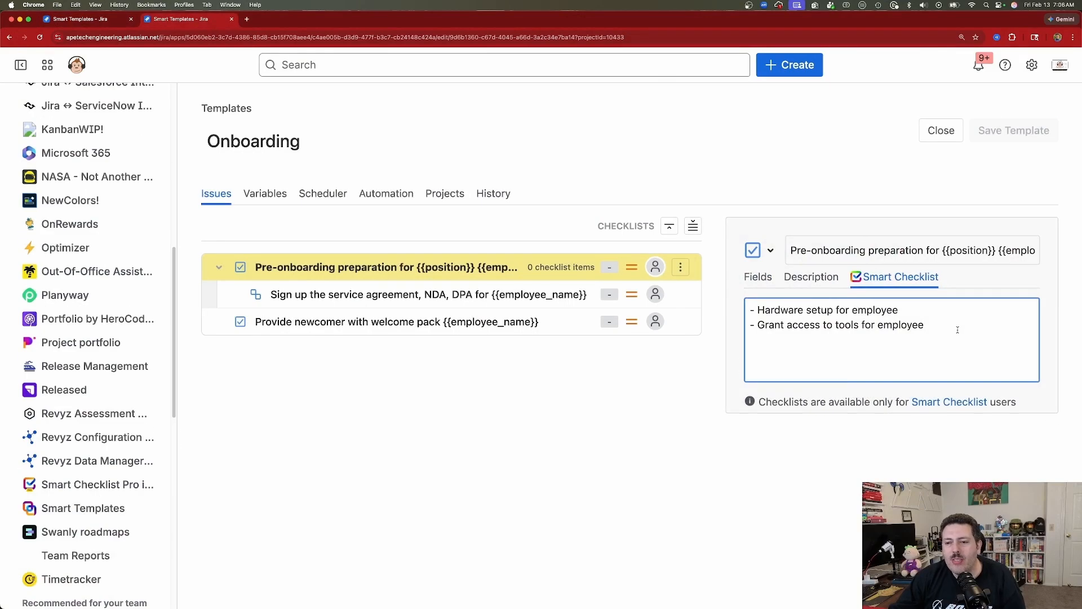
drag(958, 330, 747, 310)
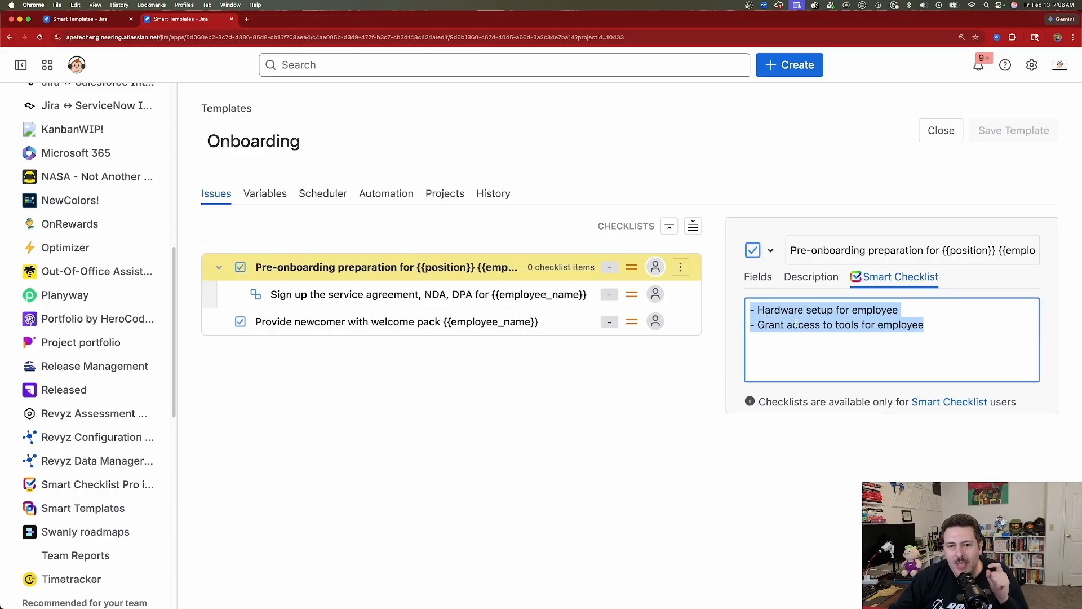
click(754, 318)
key(Return)
key(Up)
text(#header)
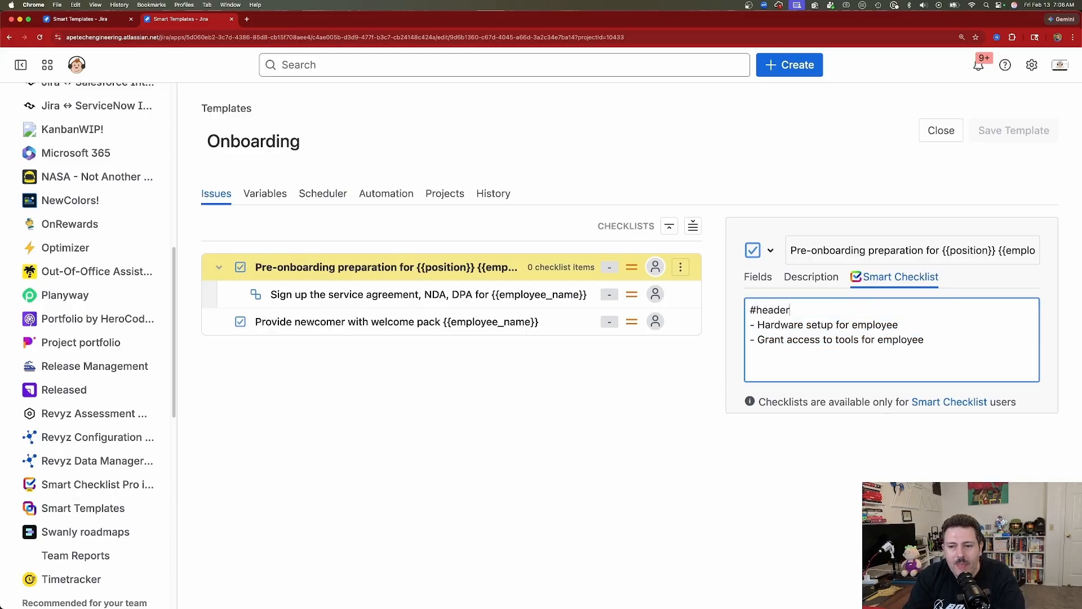
key(Return)
text(just text)
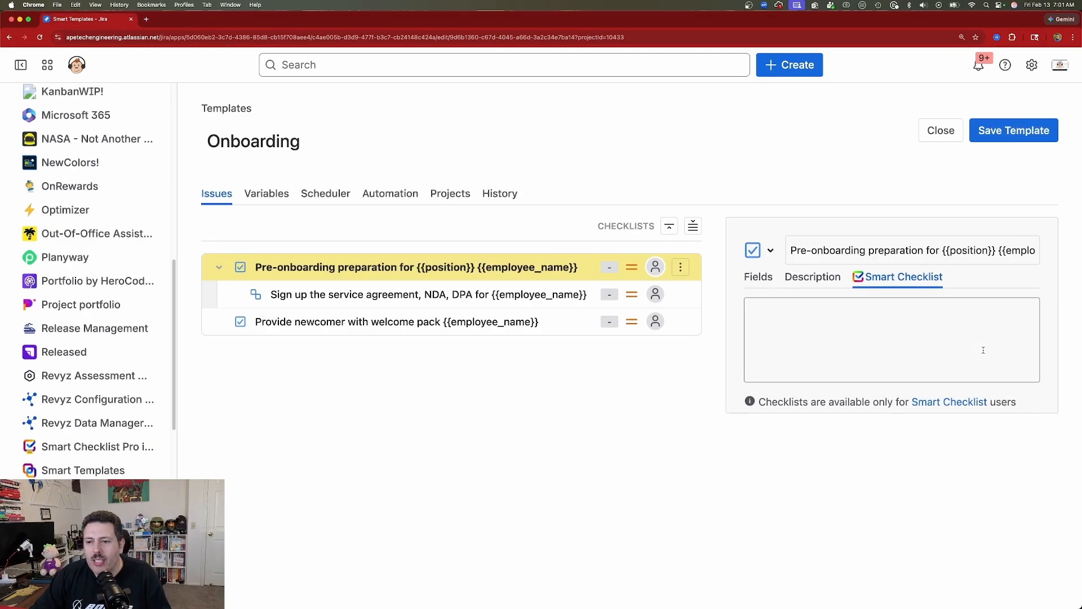
- Enter the checklist lines "Grant access to tools for employee" and "Hardware setup for employee" for the pre-onboarding issue
click(893, 333)
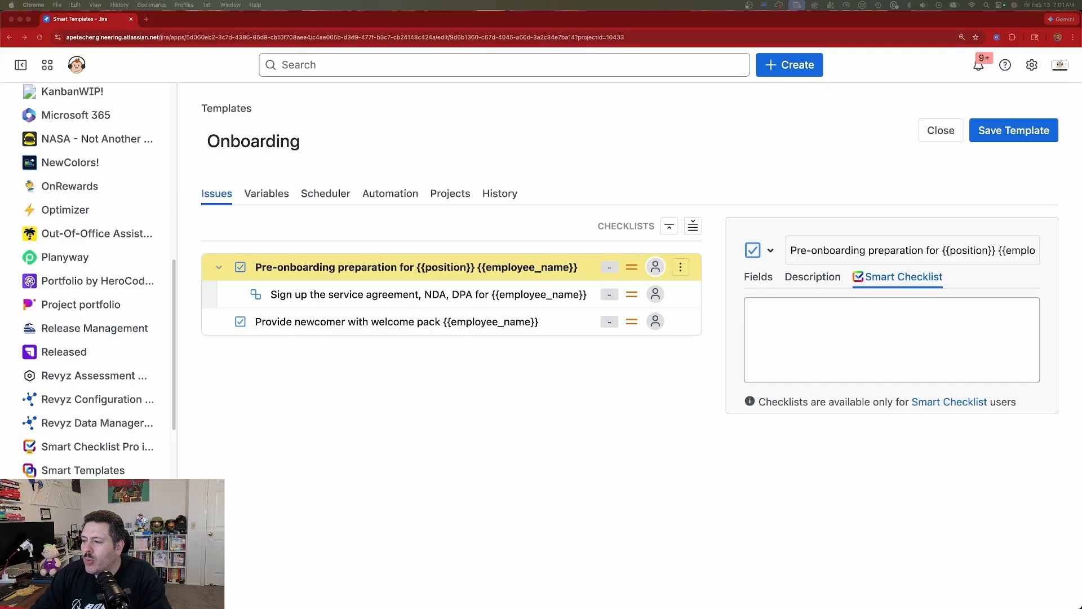
click(807, 319)
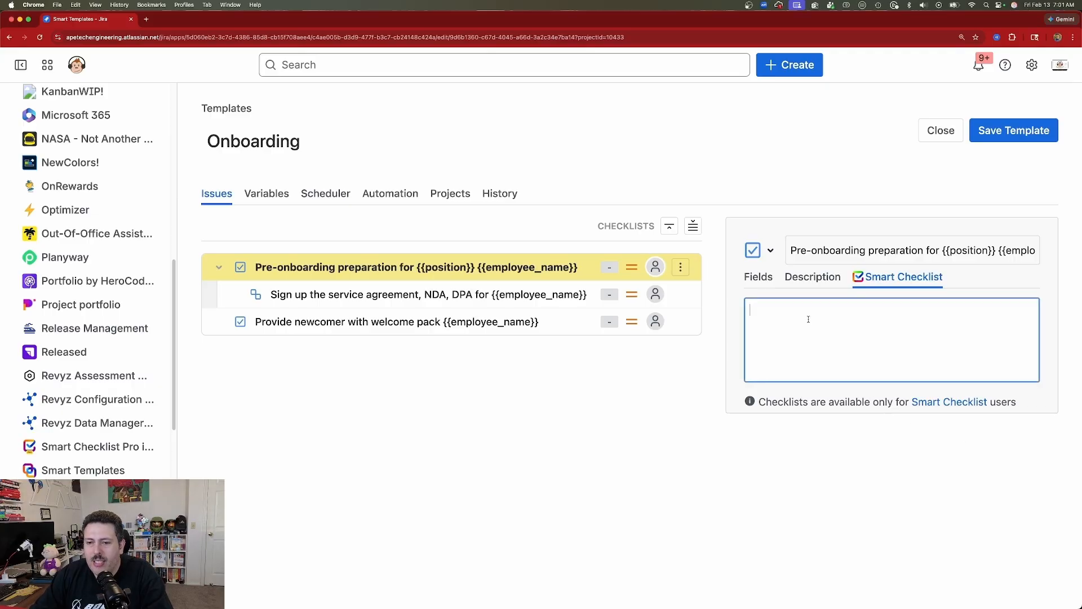
text(Grant access to tools for employee)
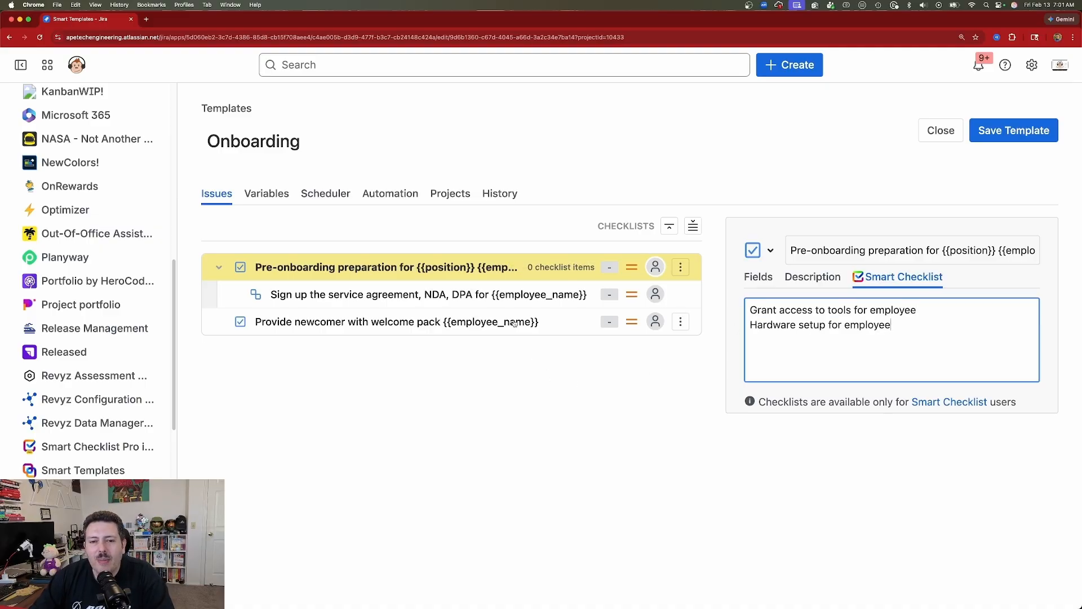
- Check the Smart Checklists of the service agreement and welcome pack issues, then return to the pre-onboarding issue
click(342, 296)
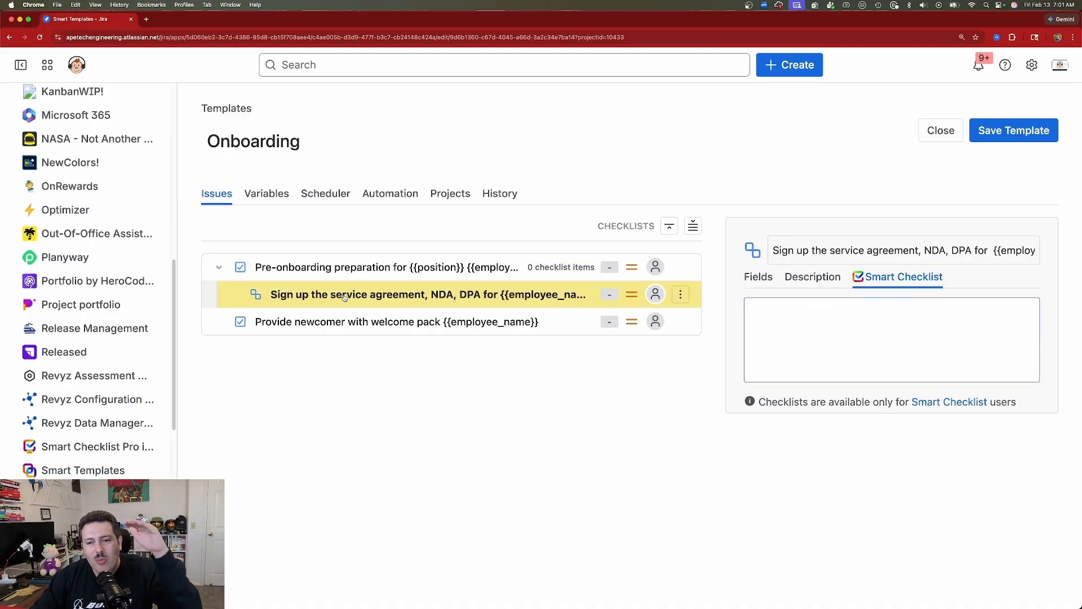
click(375, 325)
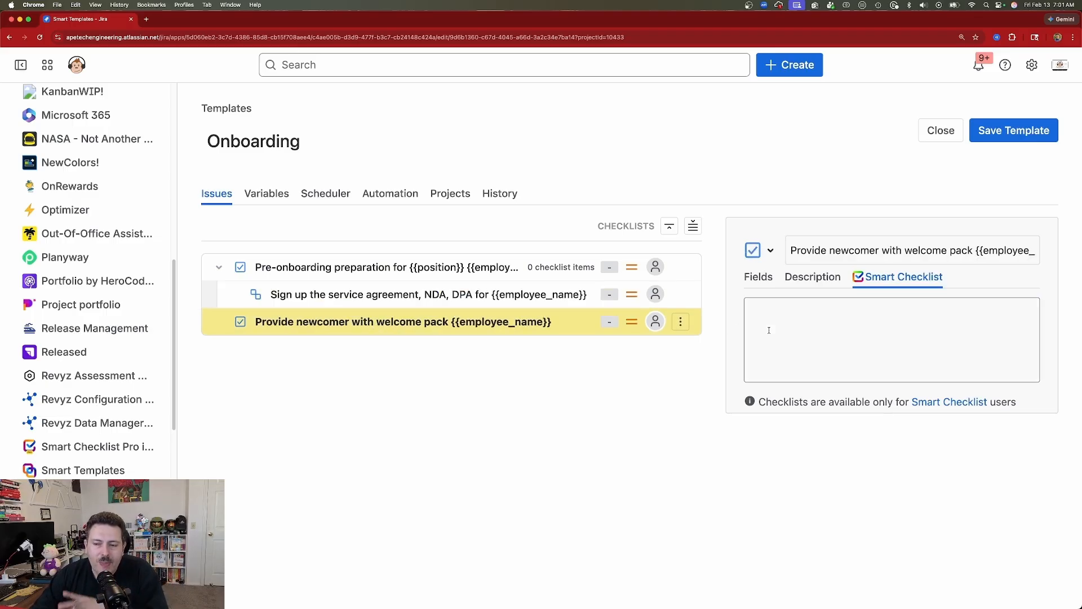
click(300, 271)
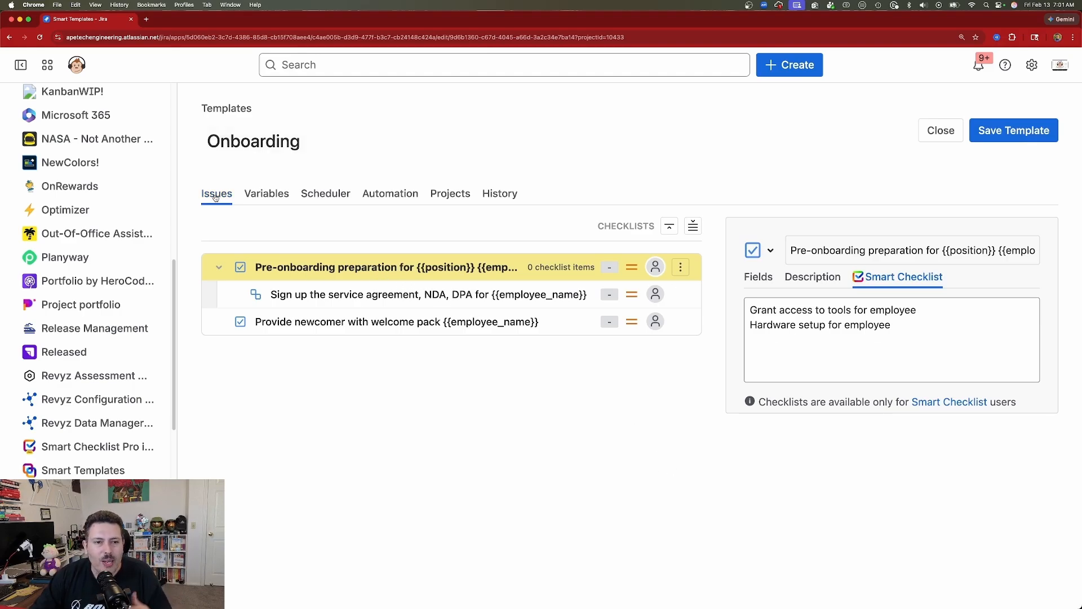
- Try the CRON trigger in the template's scheduler, then set the trigger type to Interval
click(285, 201)
click(318, 199)
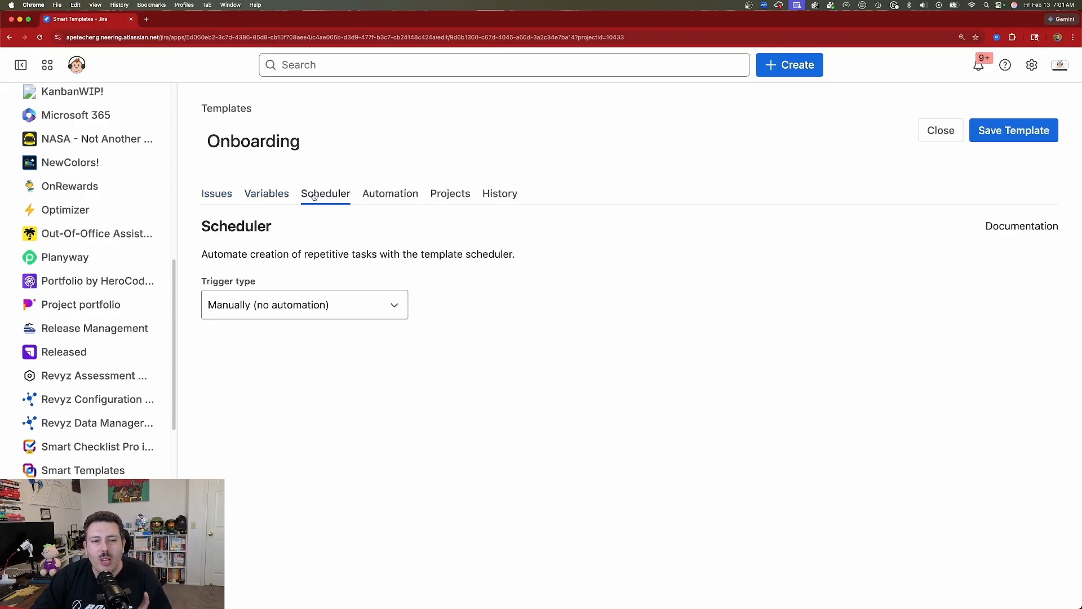
click(332, 314)
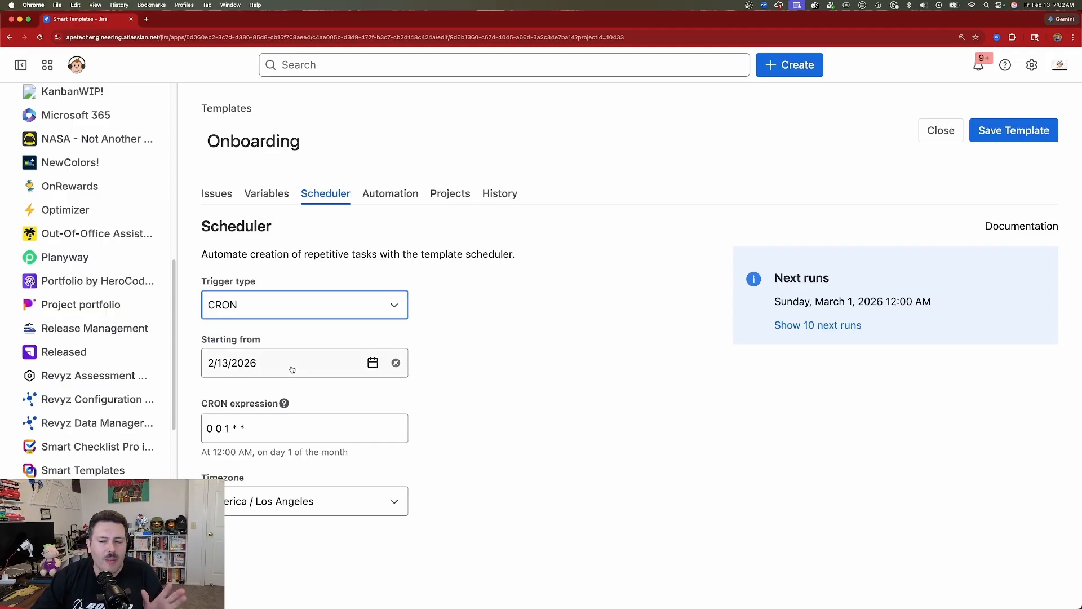
click(292, 306)
click(264, 430)
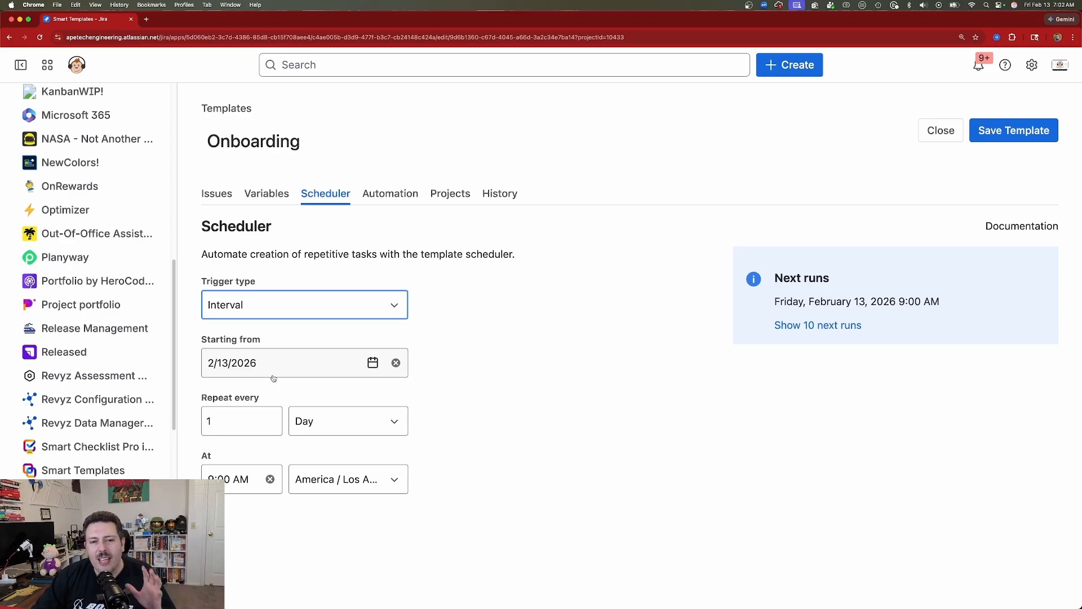
- Generate an automation webhook for the Onboarding template, then save and close the template
click(383, 196)
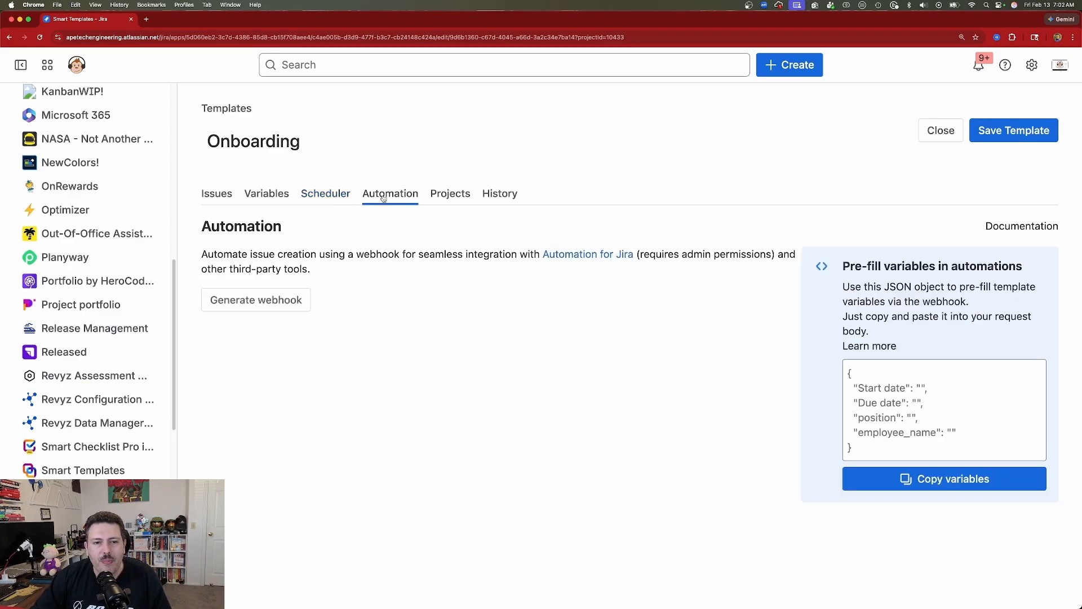
click(298, 300)
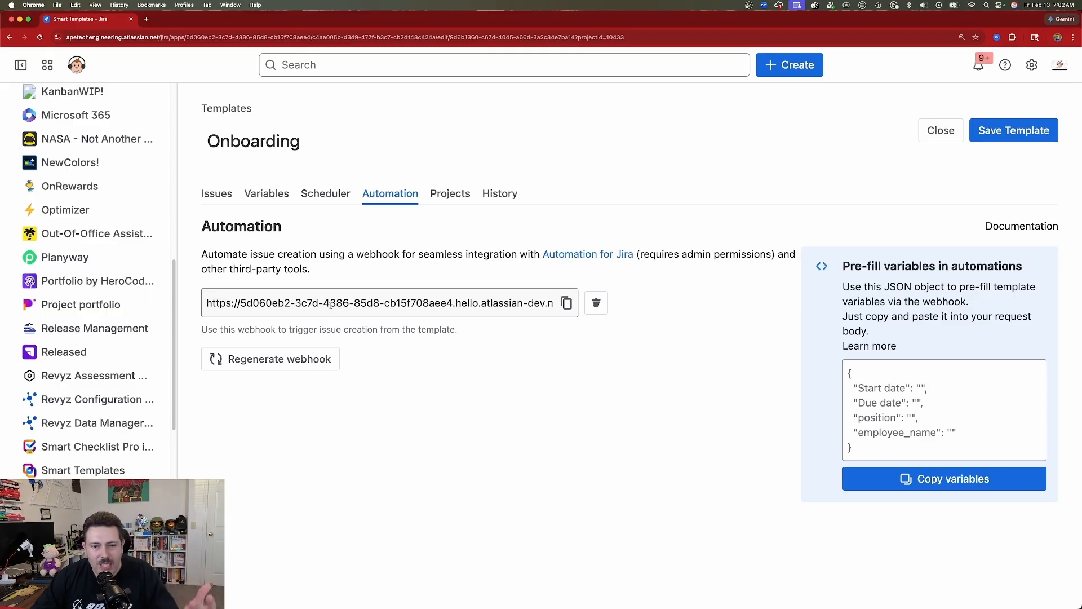
click(1023, 140)
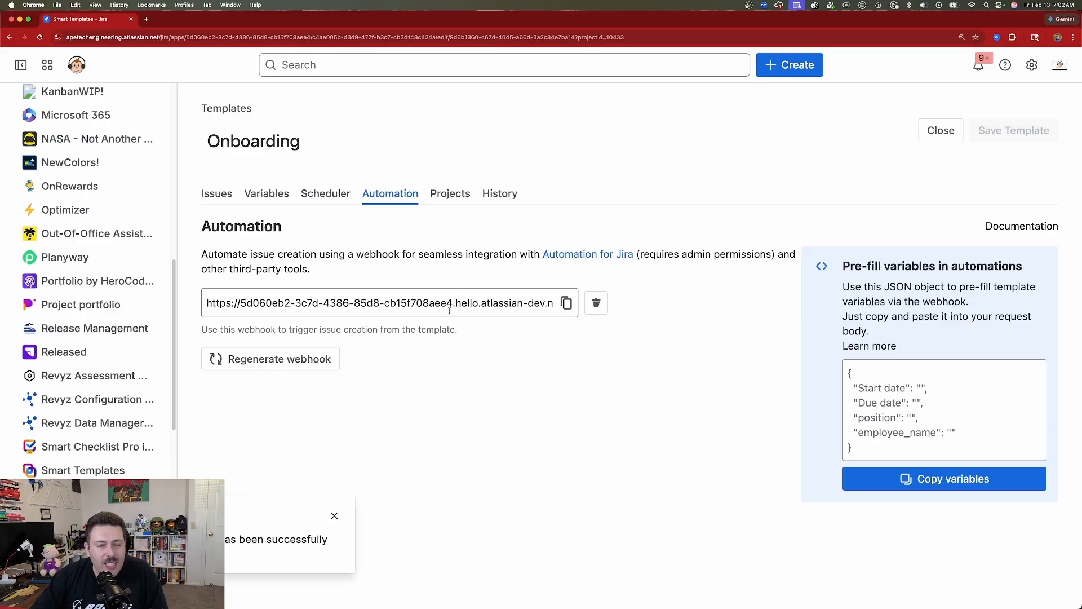
click(940, 132)
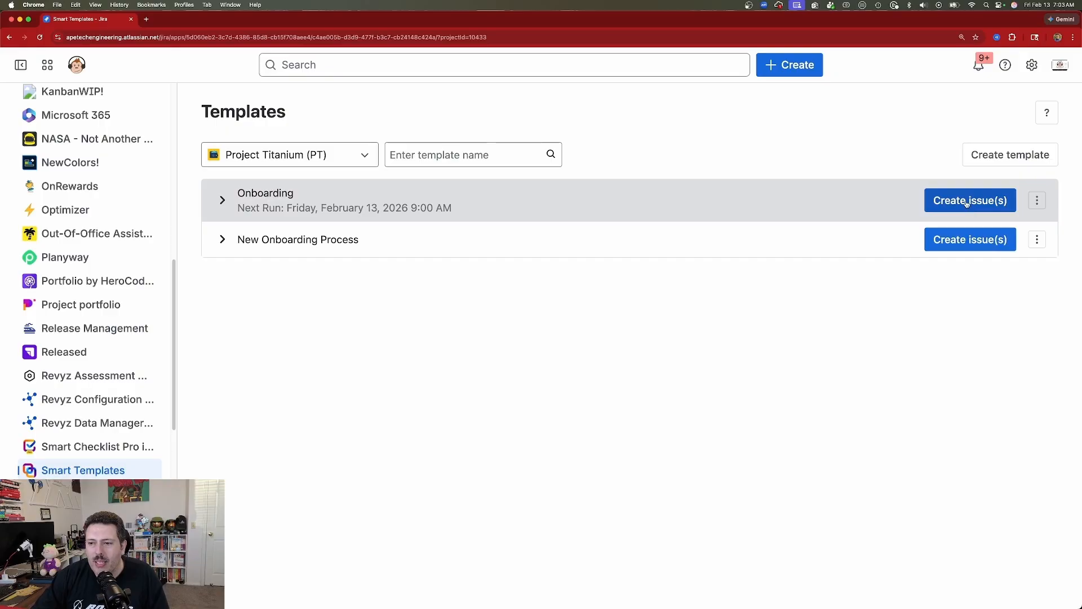
- Start creating issues from the Onboarding template with start date February 12, 2026 and due date February 19, 2026
click(967, 202)
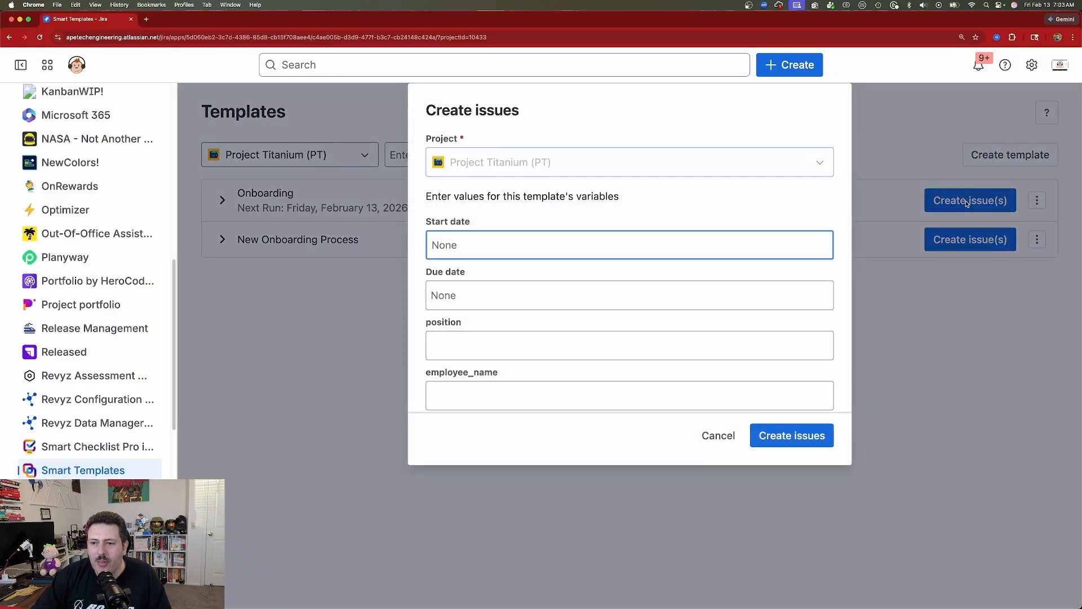
click(515, 245)
click(609, 363)
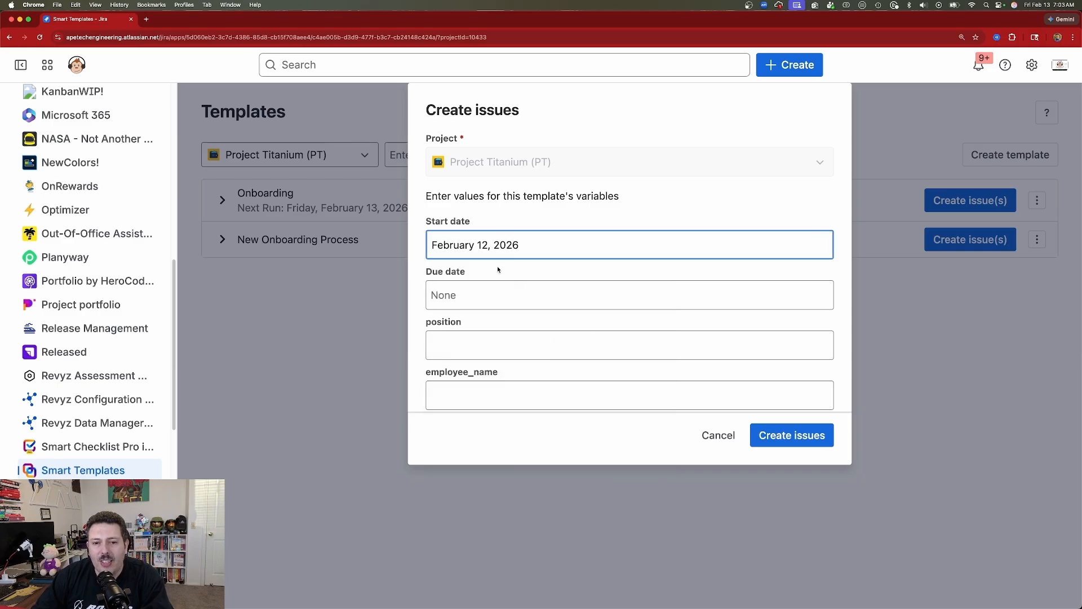
click(485, 302)
click(578, 437)
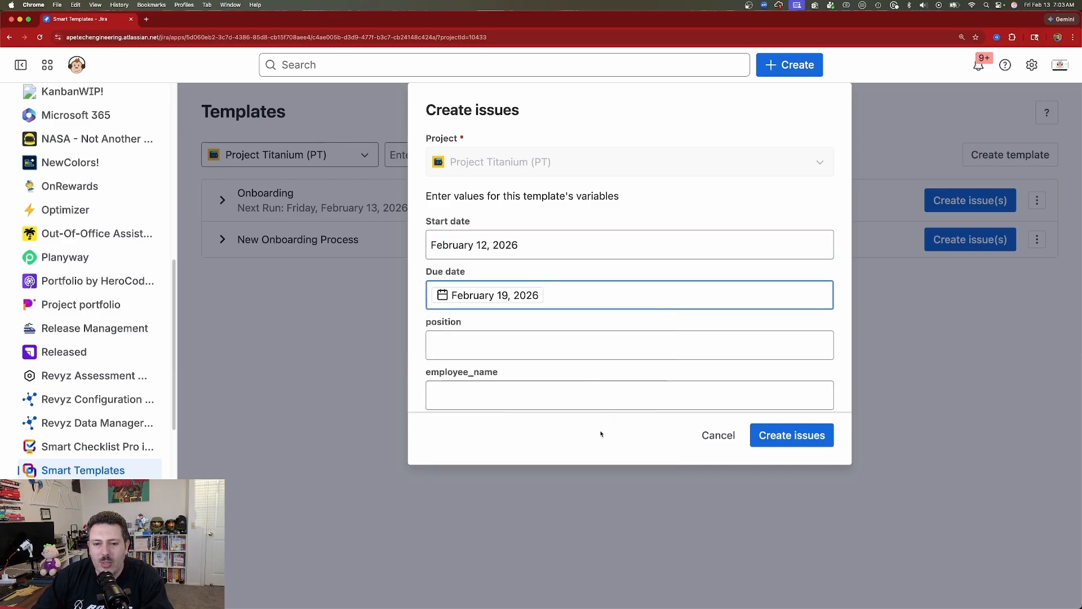
- Set the position variable to Engineer, fill in the employee's name, and create the issues
click(476, 346)
text(Engineer)
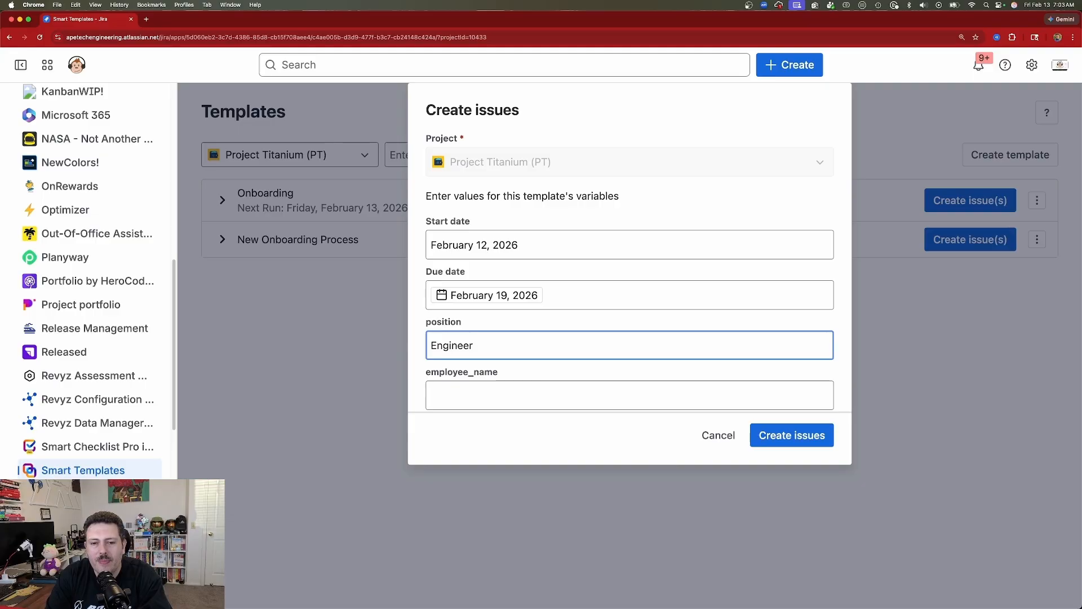
key(Tab)
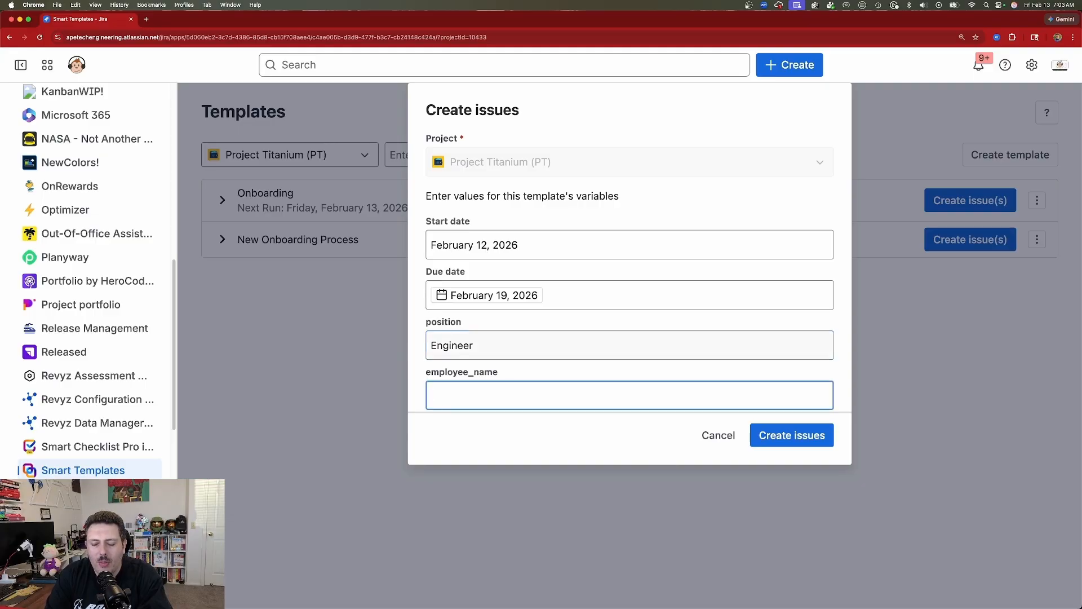
text(Jimmy)
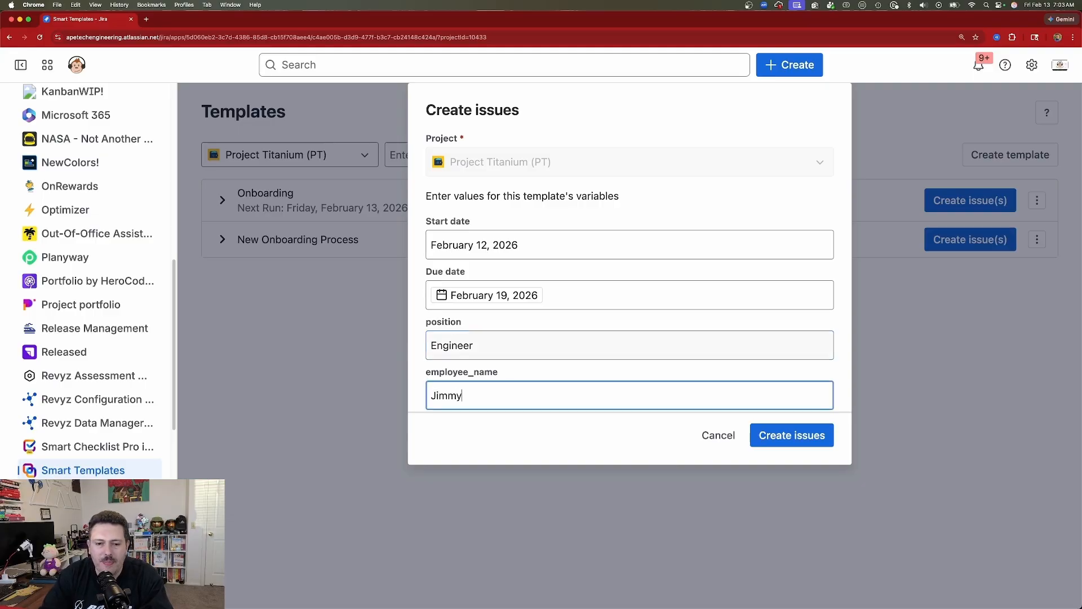
click(778, 438)
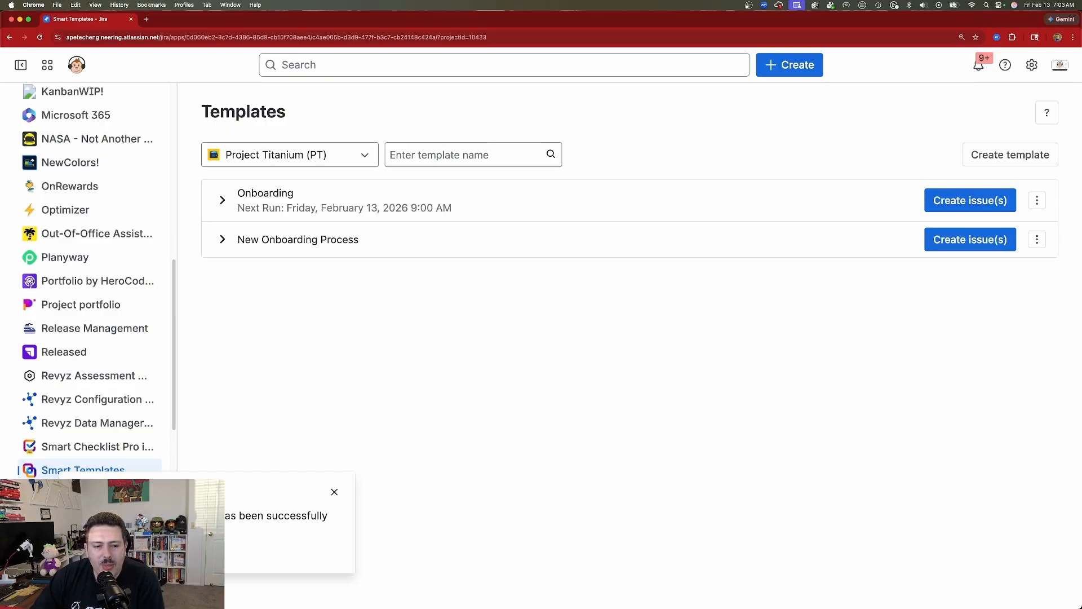
- Open the newly created pre-onboarding issue and check the position and employee name filled into its title
click(121, 551)
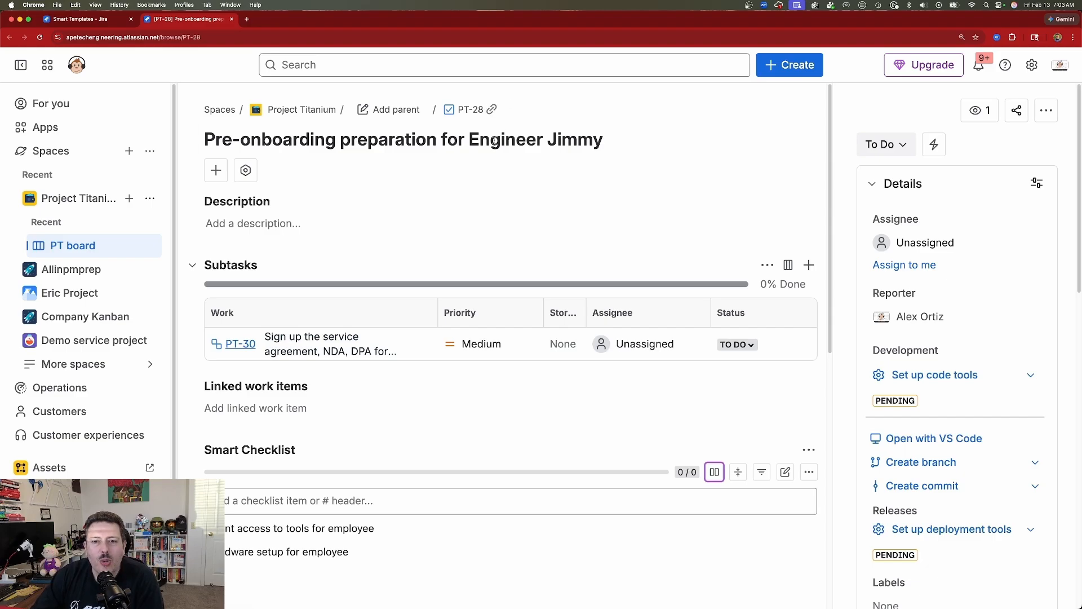
drag(469, 141, 542, 146)
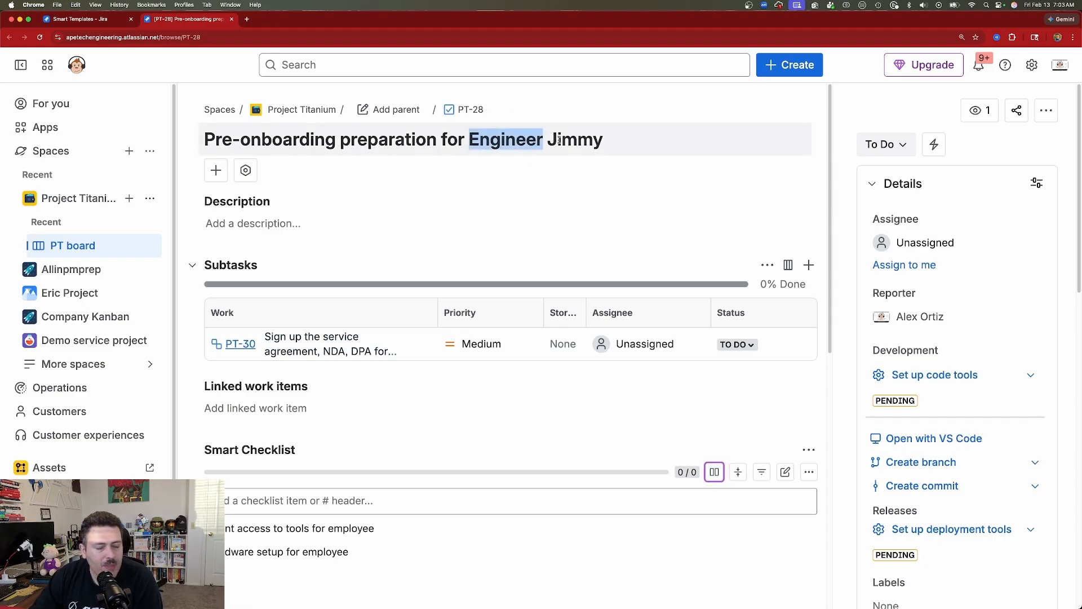
drag(548, 141, 605, 146)
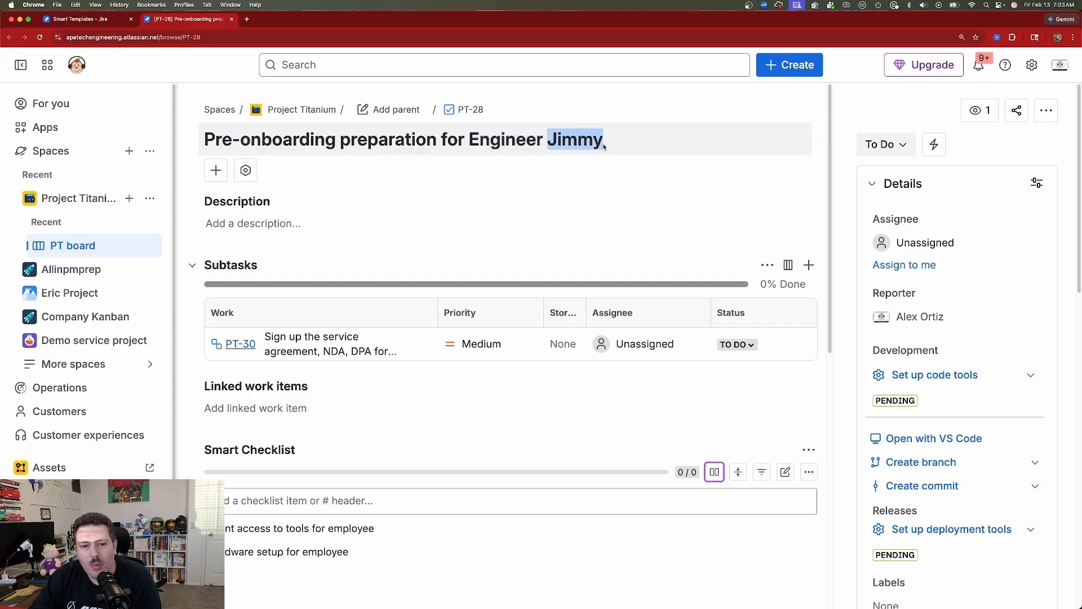
- Review the dates and responsible team of the service agreement subtask, then return to the parent pre-onboarding issue
click(240, 344)
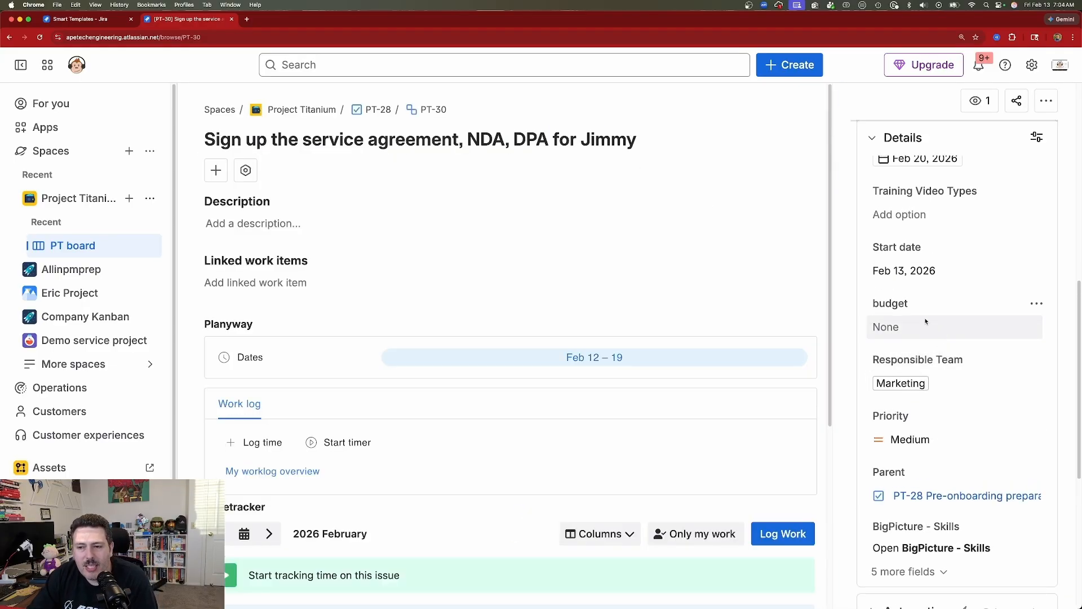
scroll(935, 338, up, 2)
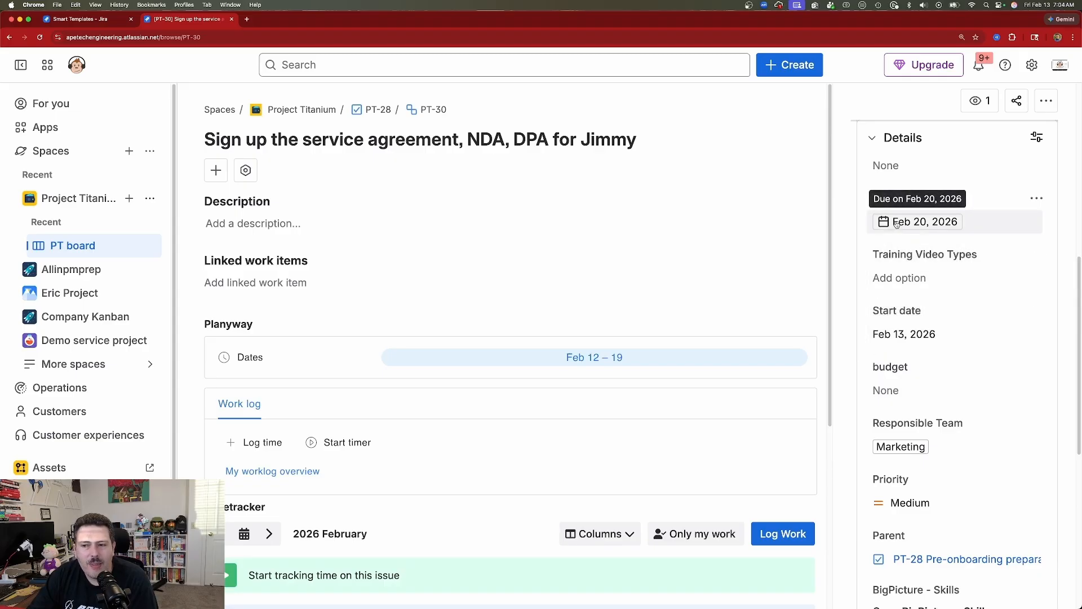
scroll(929, 427, down, 2)
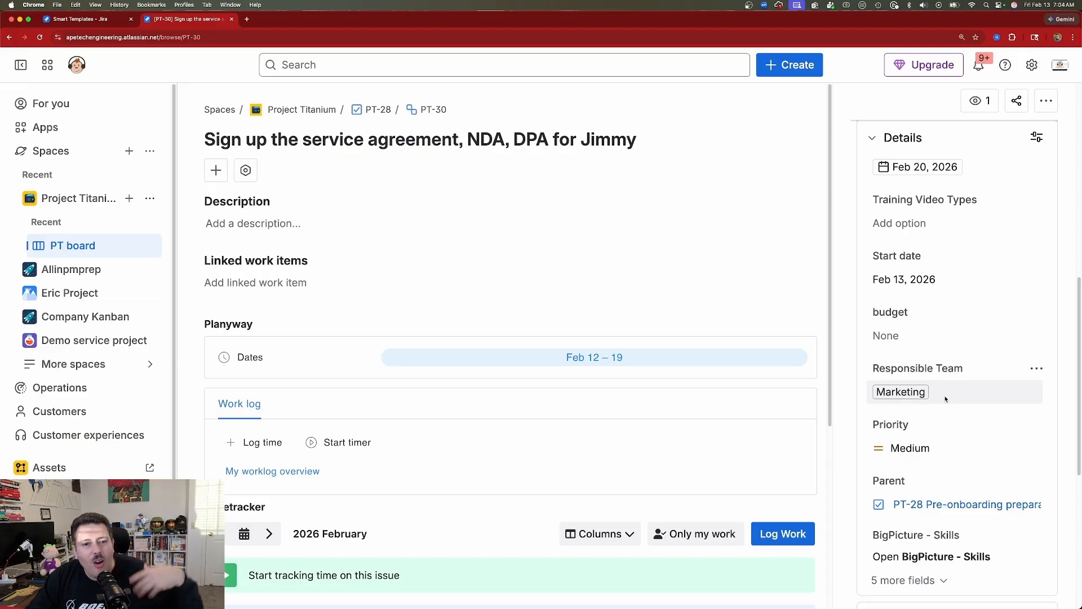
click(949, 504)
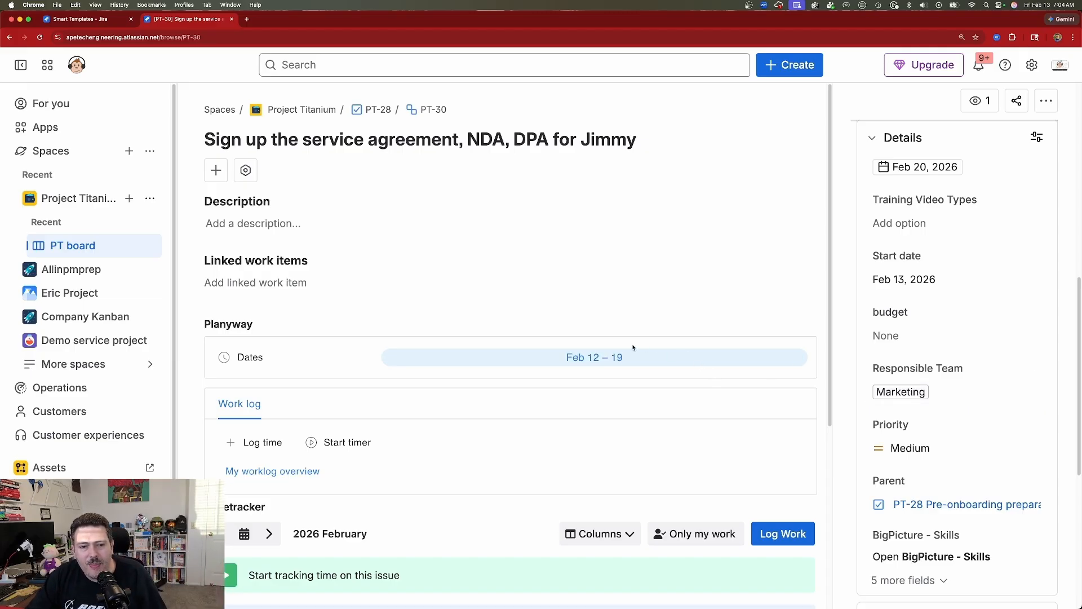
- Mark the checklist items "Grant access to tools for employee" and "Hardware setup for employee" as Done in the pre-onboarding issue
scroll(439, 335, down, 2)
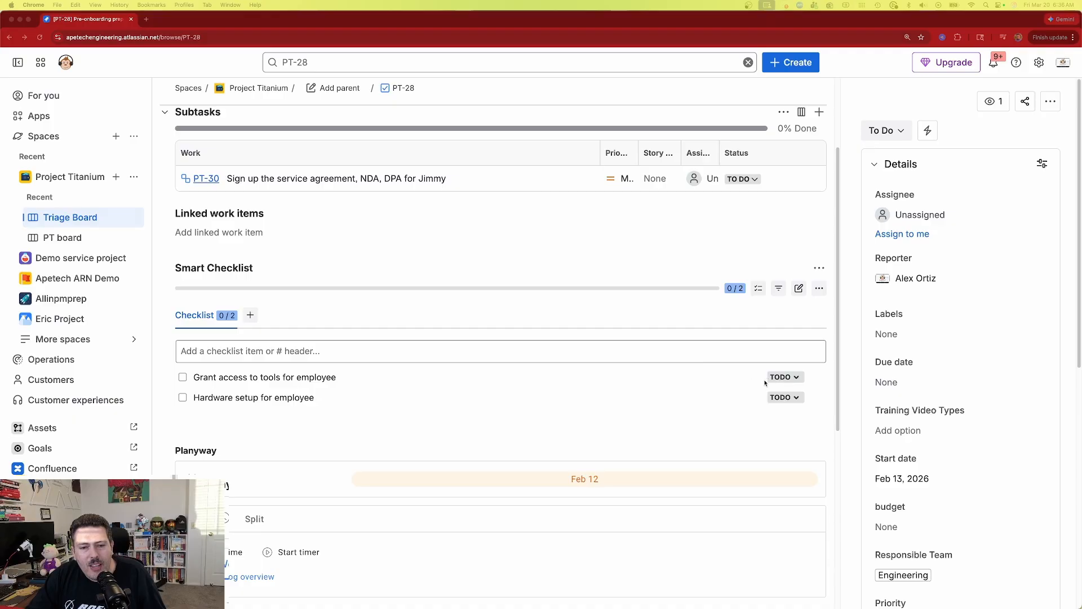
click(785, 378)
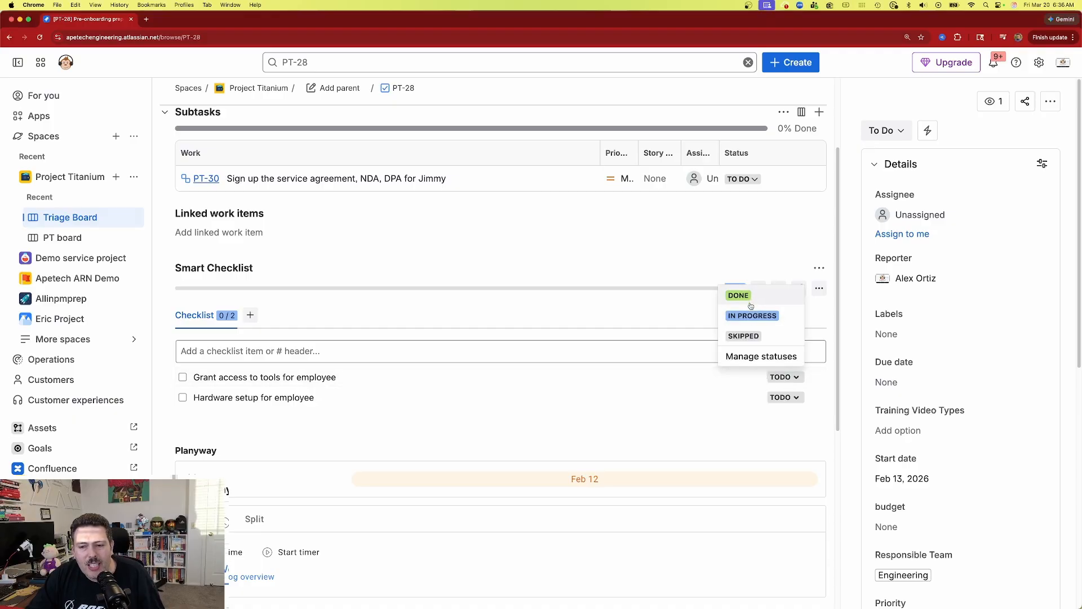
click(751, 305)
click(785, 397)
click(747, 314)
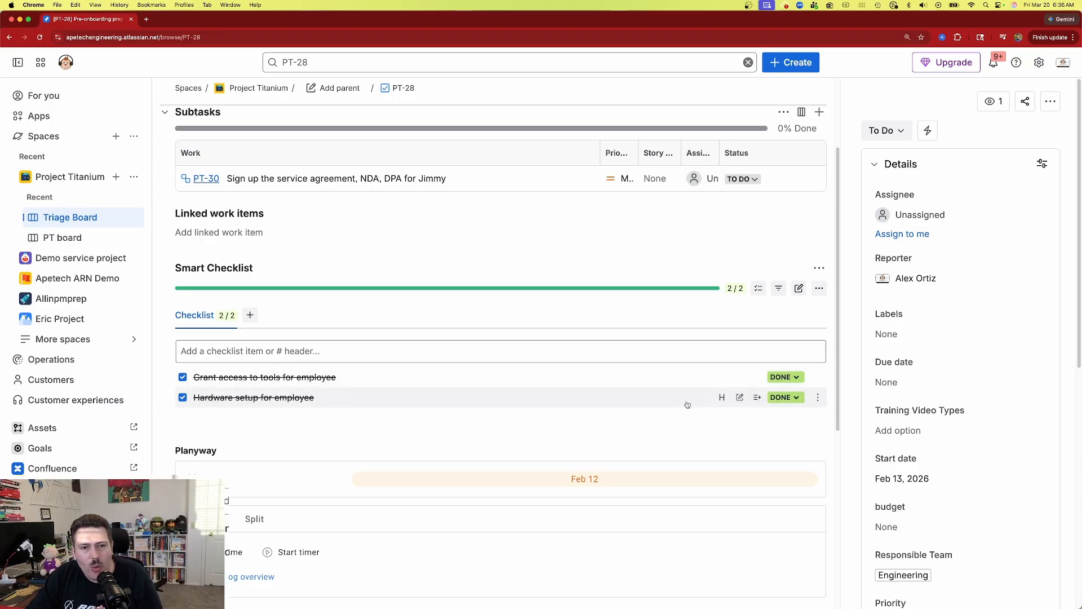
scroll(673, 388, up, 3)
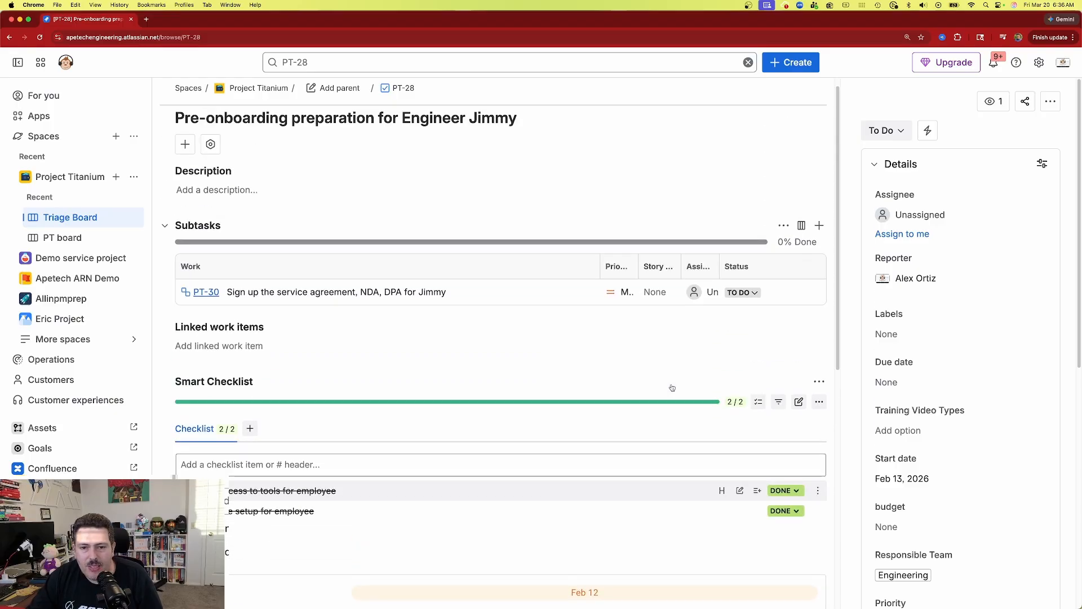